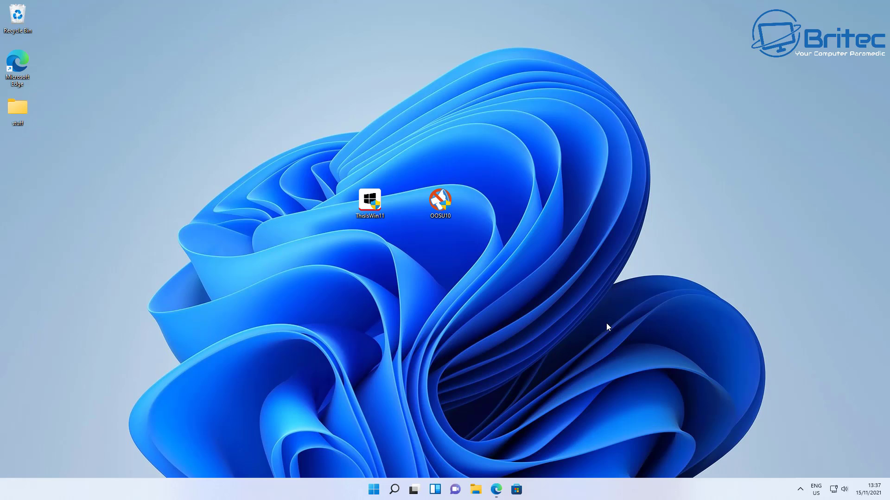
- Open the Privacy & security page in Windows Settings
left_click(374, 489)
left_click(551, 218)
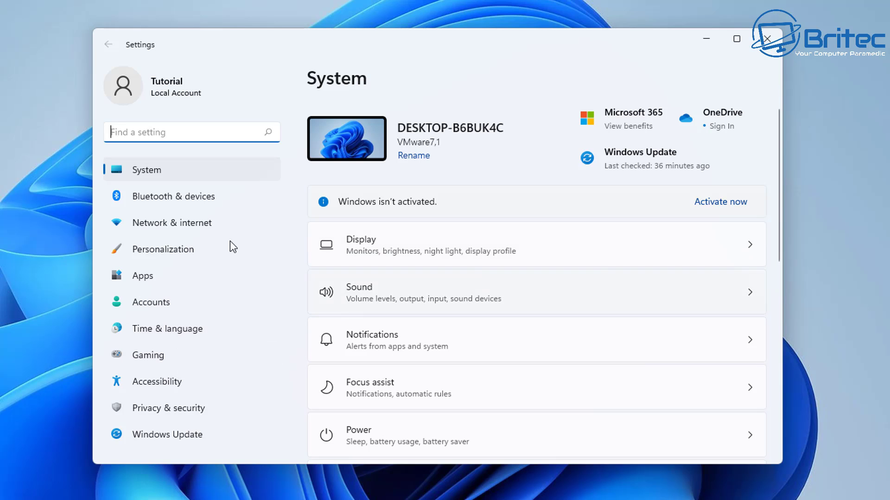
left_click(141, 408)
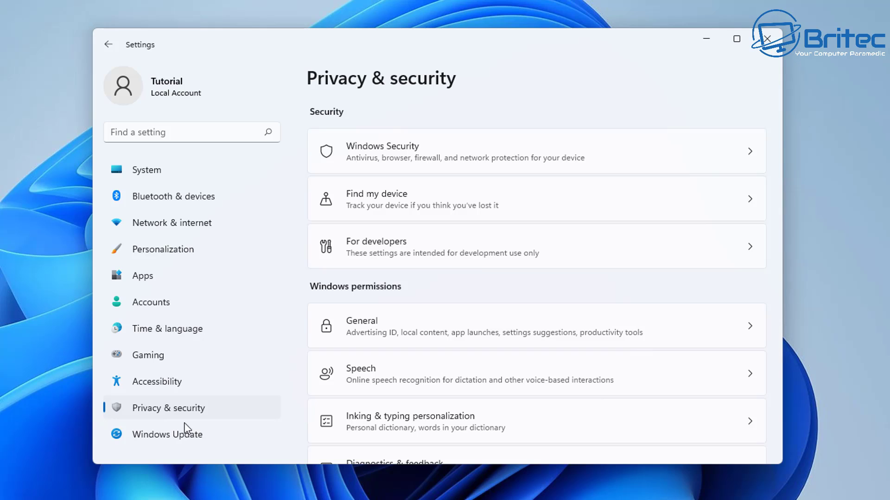
- Turn off Location services in the Location app permissions and check the remaining location options
scroll(523, 309, "down", 5)
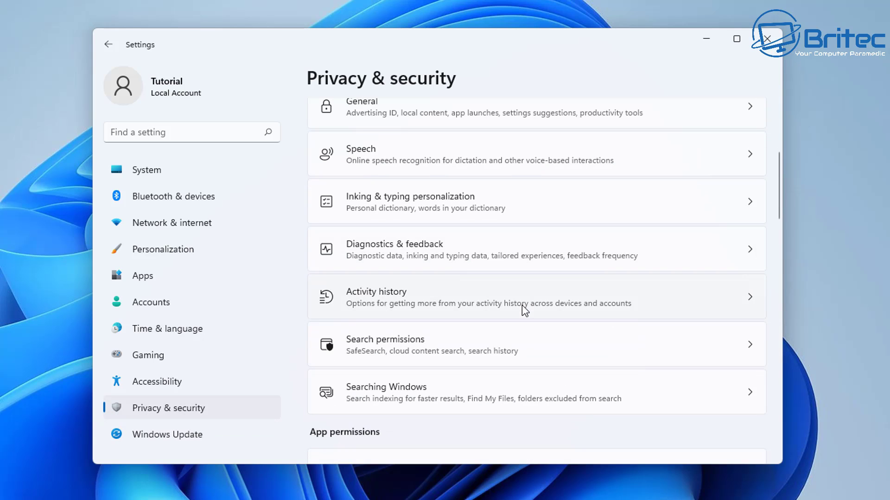
scroll(522, 310, "down", 5)
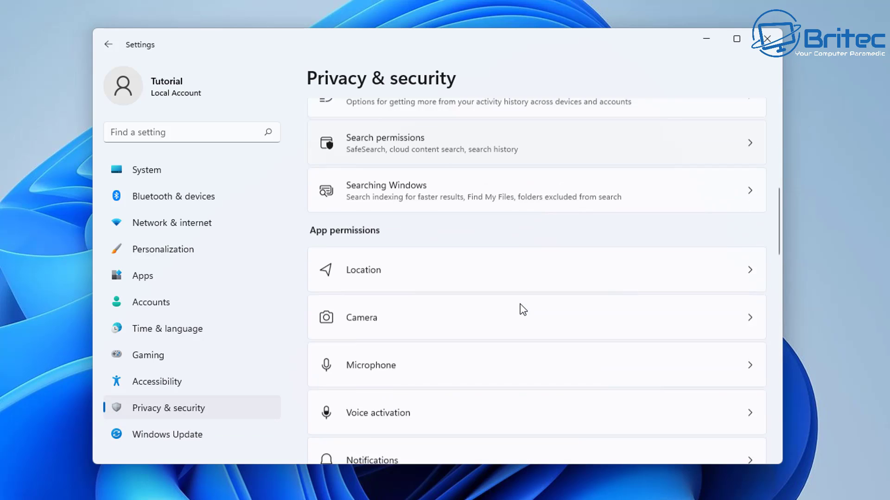
left_click(528, 254)
left_click(744, 188)
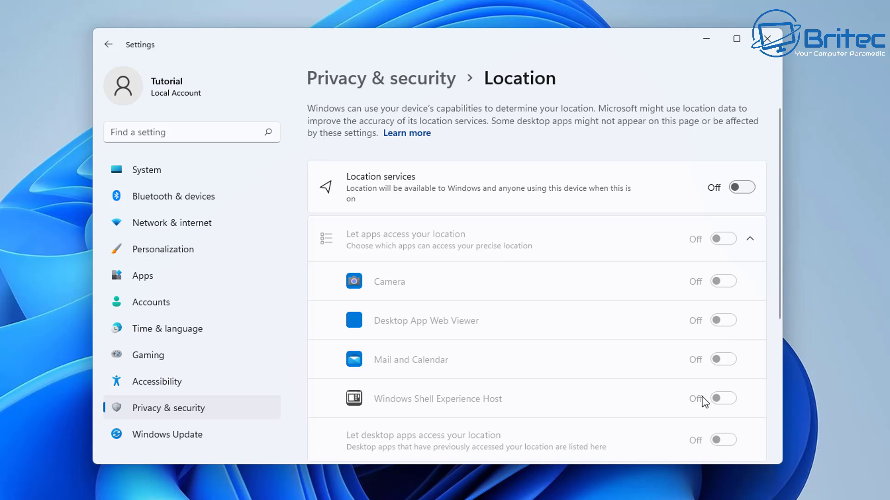
scroll(700, 351, "down", 5)
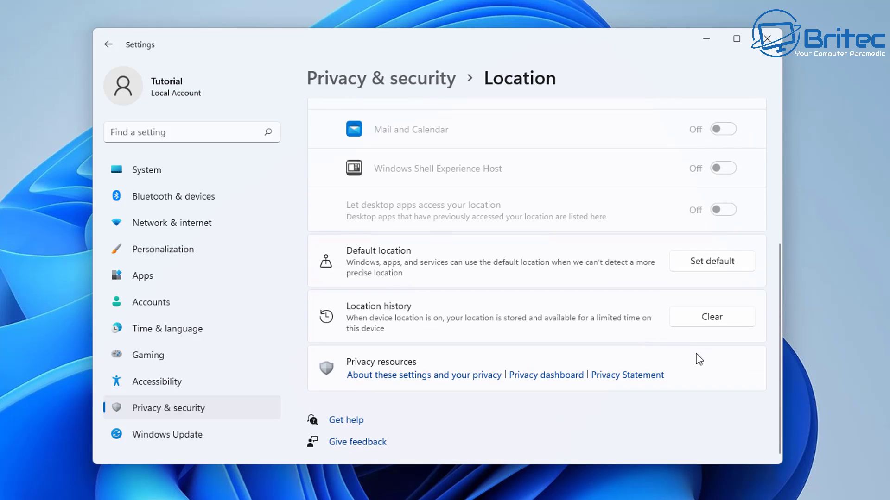
scroll(699, 354, "up", 5)
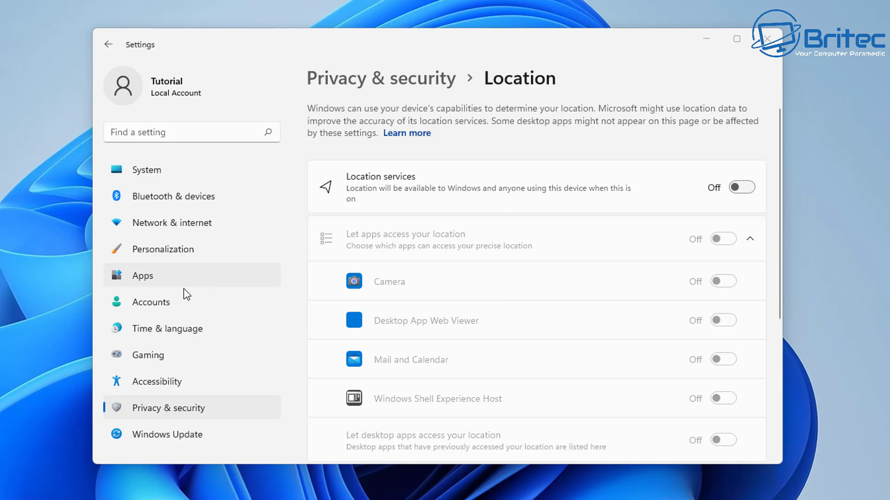
- Turn off the Personal inking and typing dictionary under Inking & typing personalization in Privacy & security
left_click(159, 408)
scroll(488, 336, "down", 3)
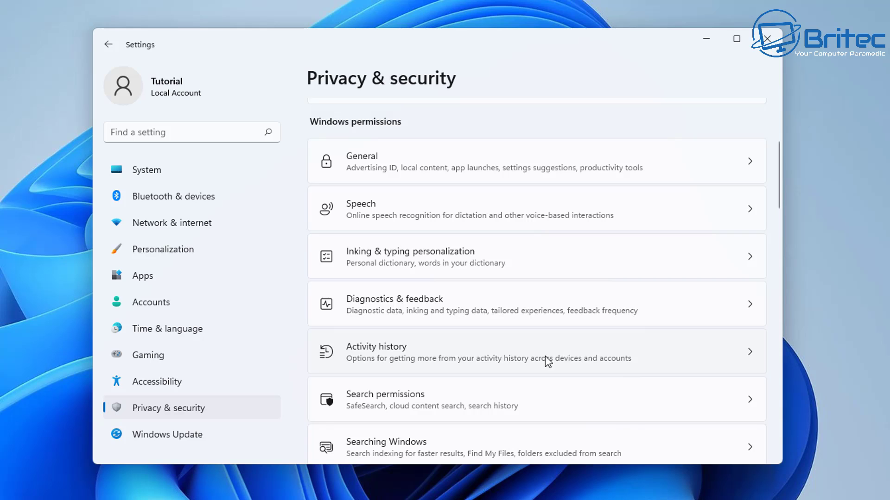
scroll(545, 357, "down", 1)
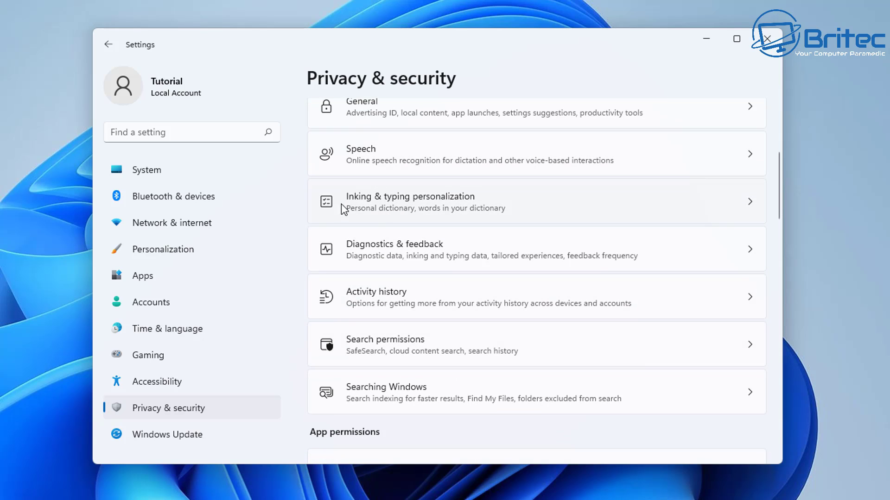
left_click(475, 204)
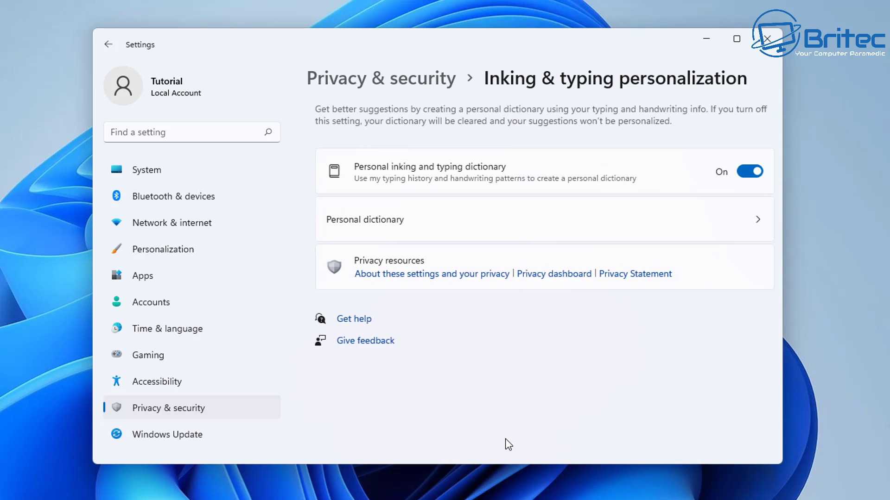
left_click(741, 172)
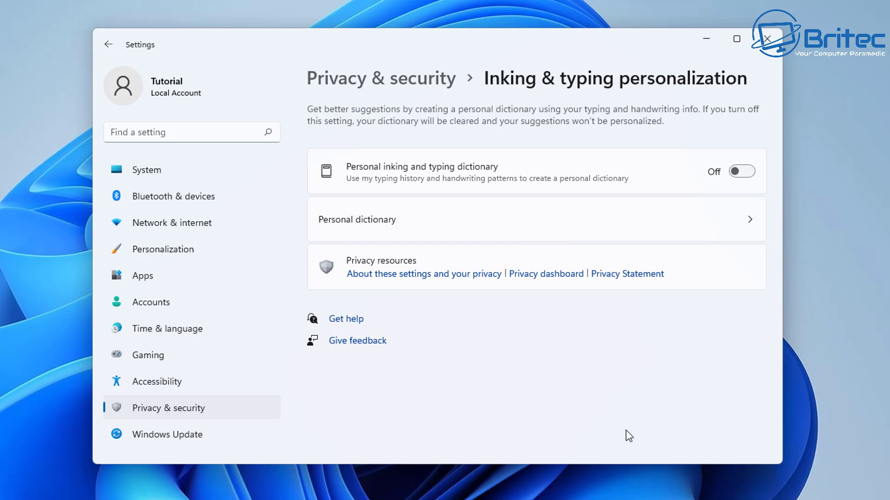
left_click(743, 171)
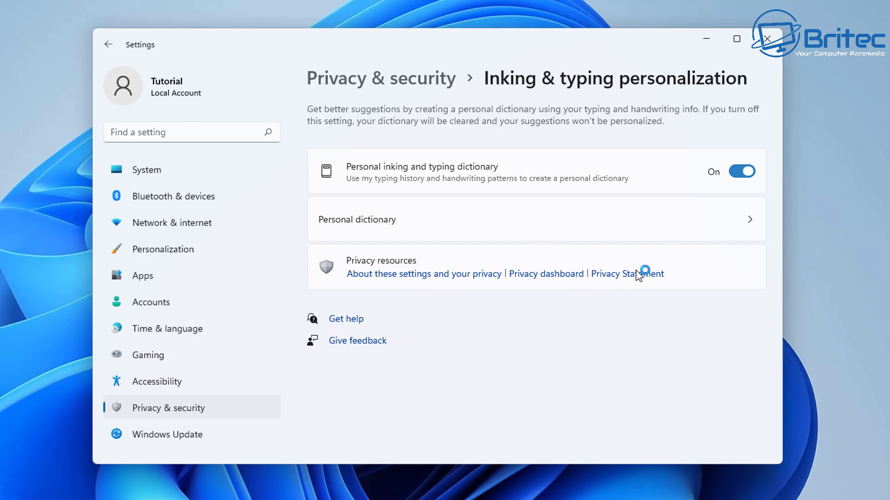
left_click(747, 171)
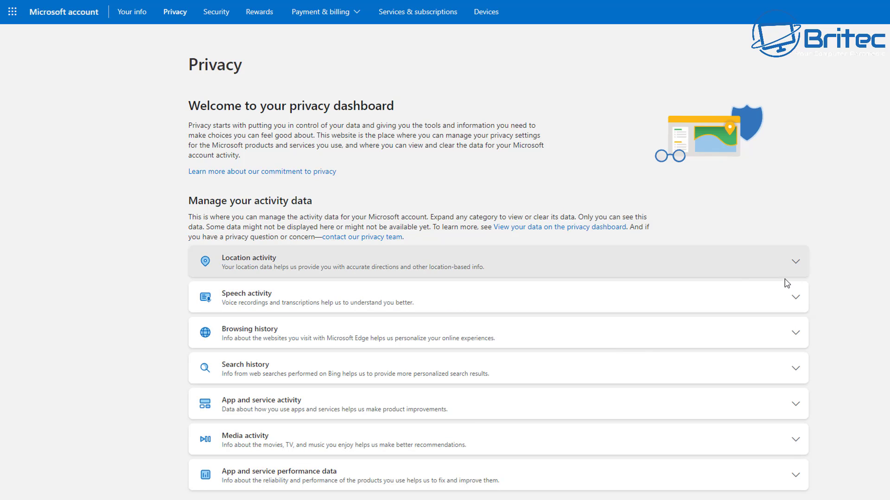
- Examine the Location activity section and its map on the Microsoft account privacy dashboard, leaving the section collapsed
left_click(793, 262)
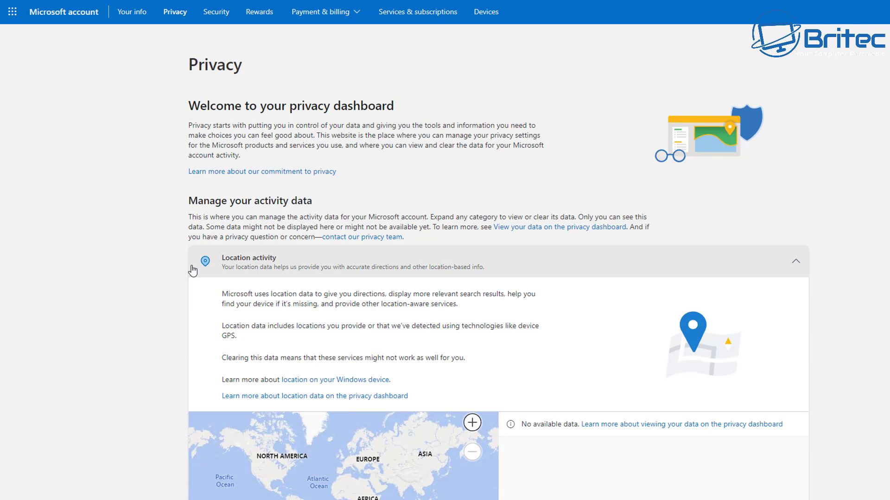
scroll(667, 308, "down", 2)
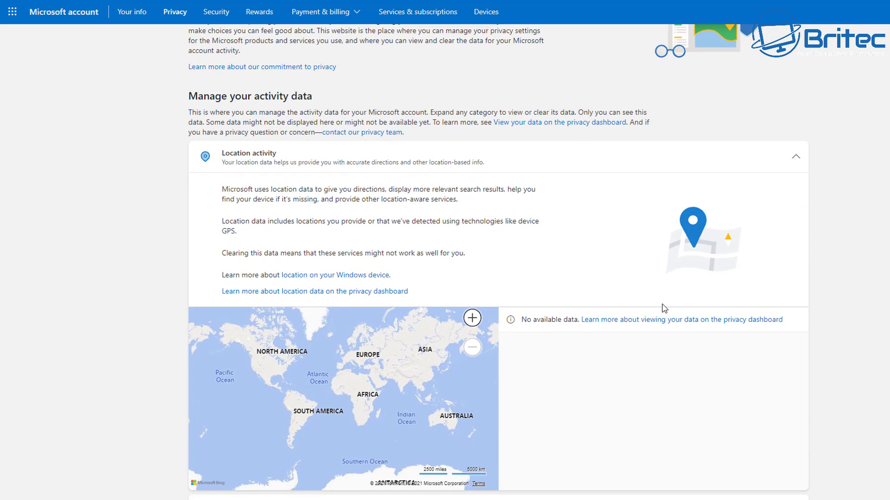
scroll(664, 309, "down", 1)
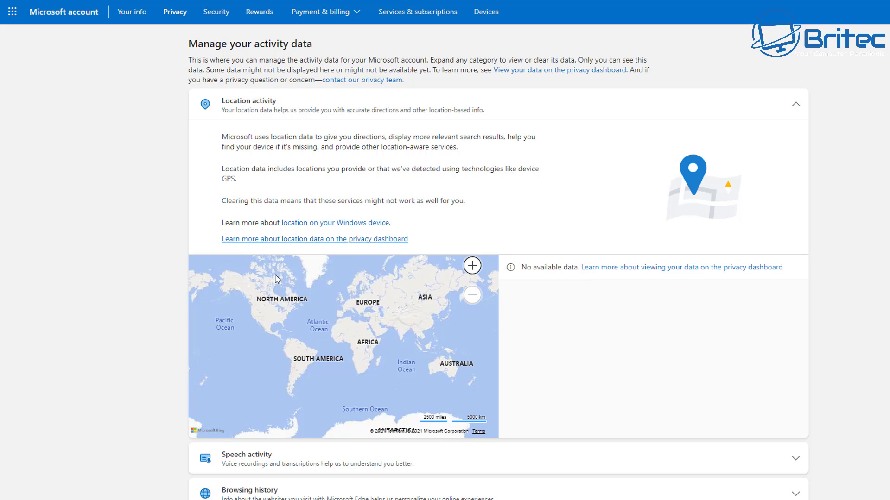
left_click(473, 267)
left_click(472, 267)
left_click(472, 268)
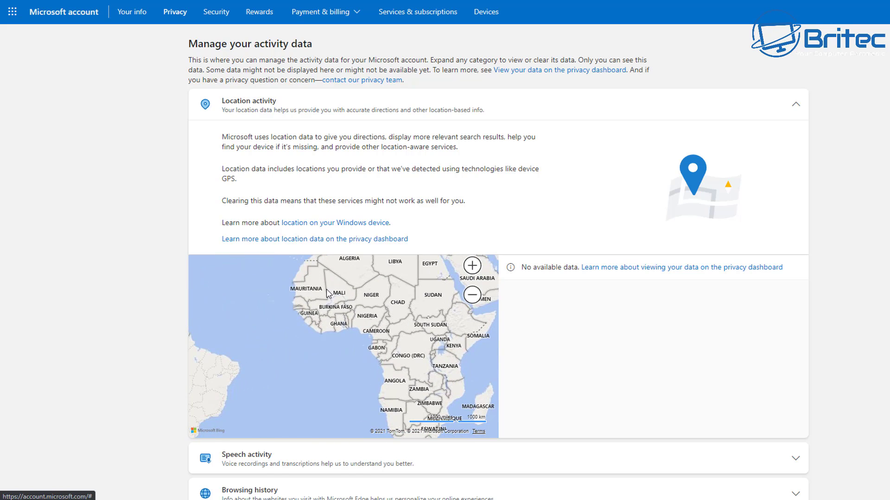
left_click(472, 297)
left_click(472, 297)
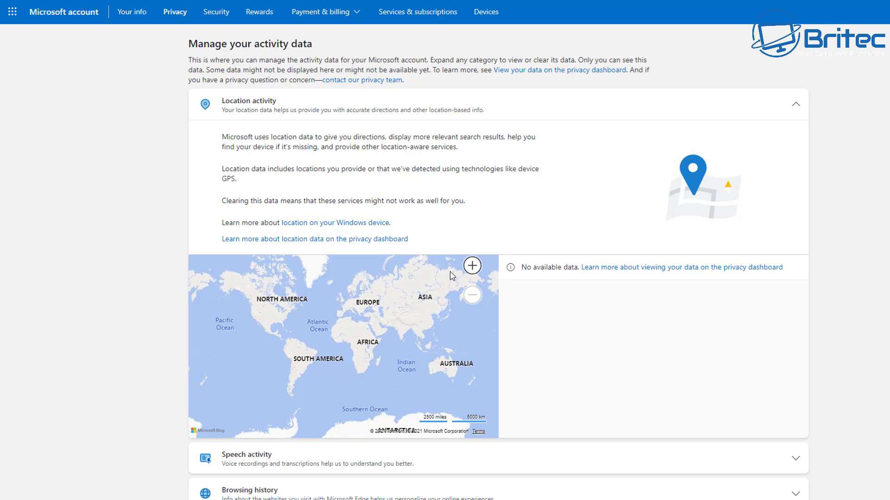
left_click(795, 104)
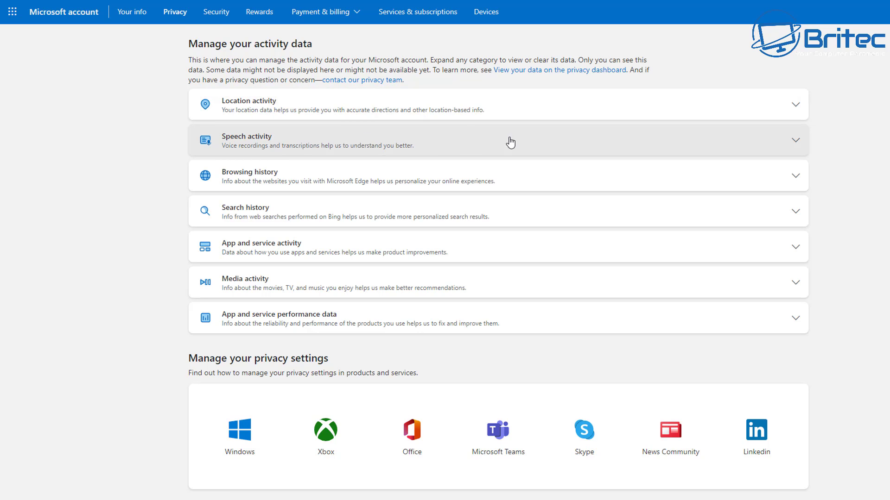
- Review the Speech activity and Browsing history sections of the activity data, collapsing each one after reading
left_click(795, 141)
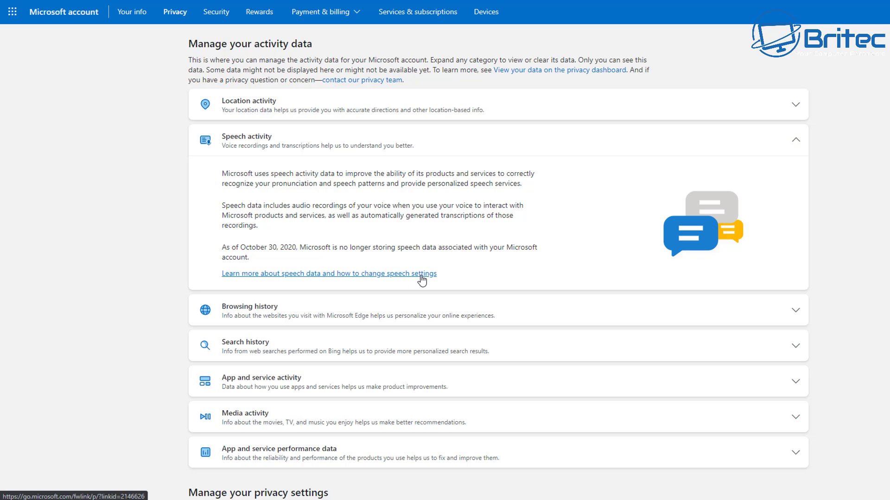
left_click(796, 140)
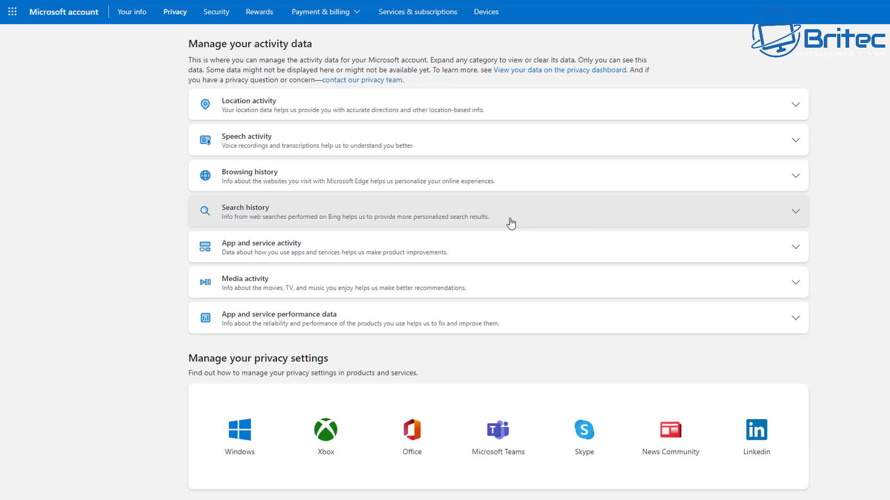
left_click(795, 179)
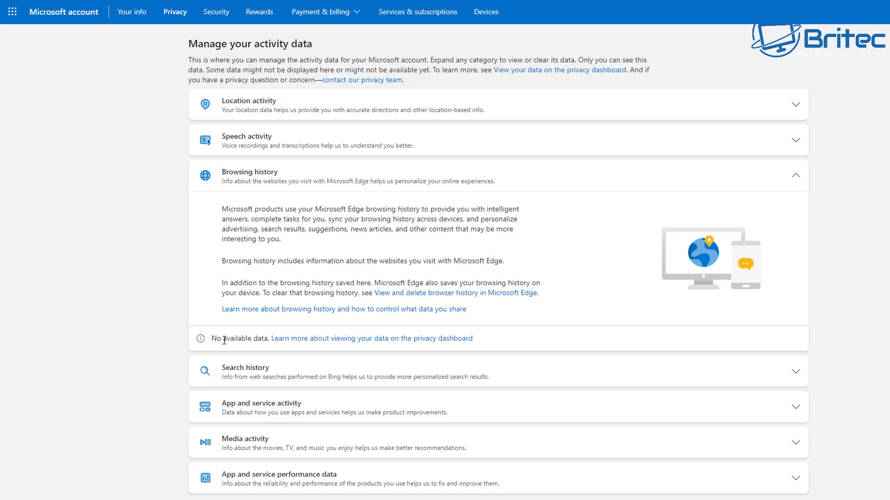
left_click(796, 177)
- Clear all search history stored in the Microsoft account and collapse the Search history section
scroll(795, 177, "down", 2)
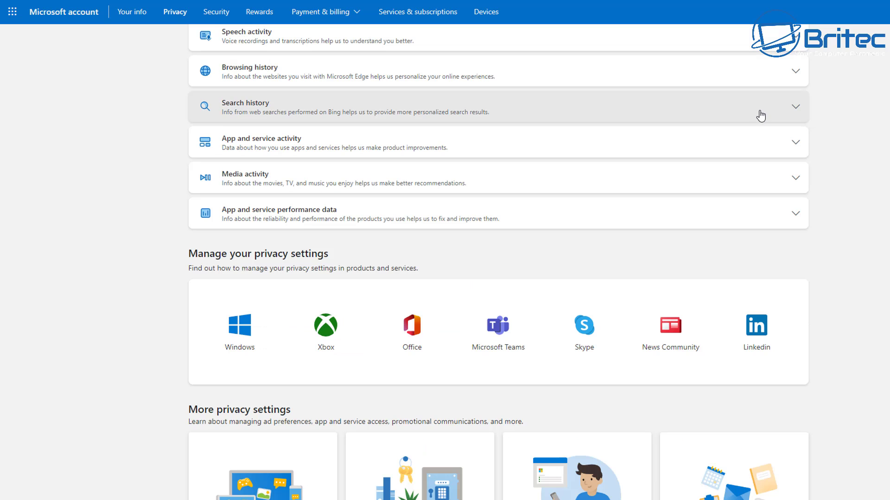
left_click(795, 109)
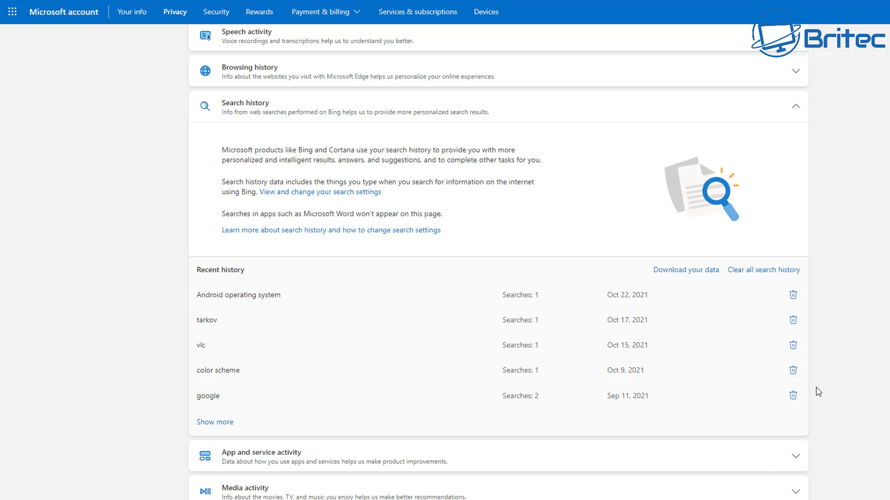
left_click(763, 272)
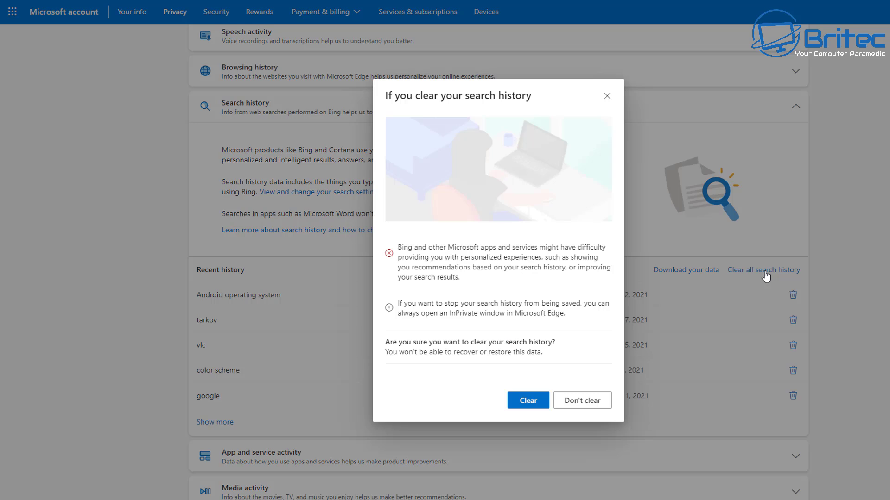
left_click(528, 401)
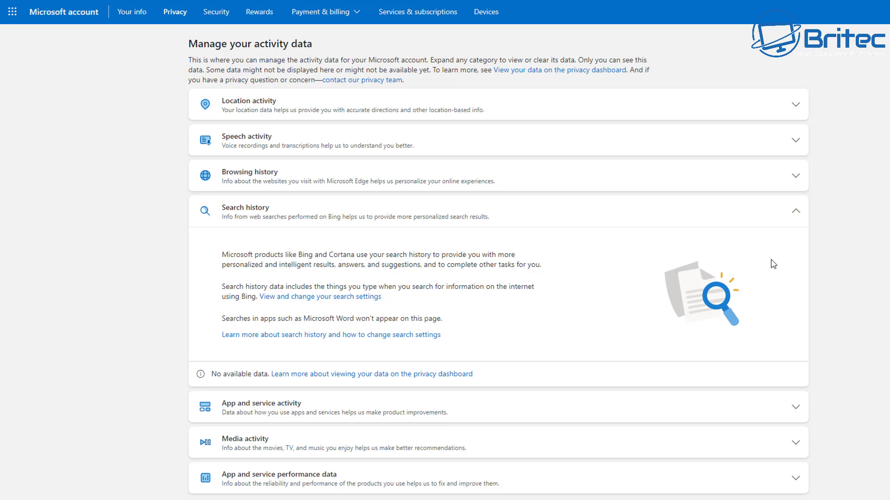
left_click(793, 214)
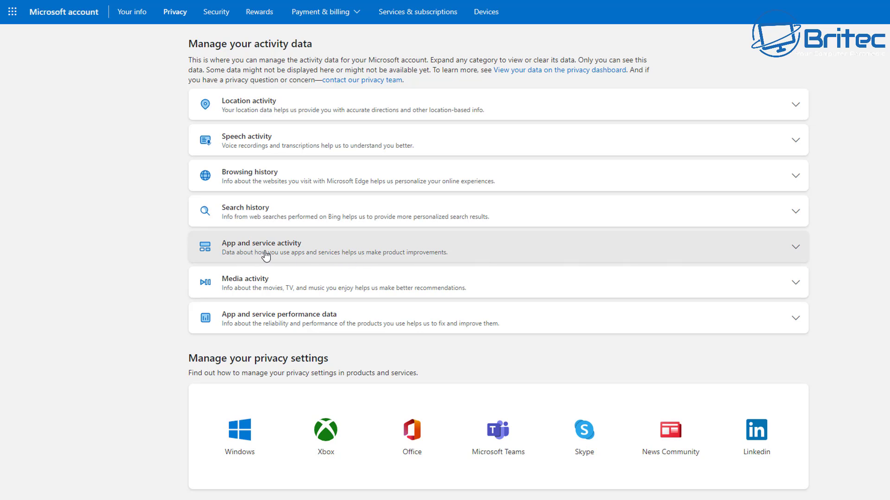
- Review the App and service activity and Media activity sections, collapsing each one after reading
left_click(373, 255)
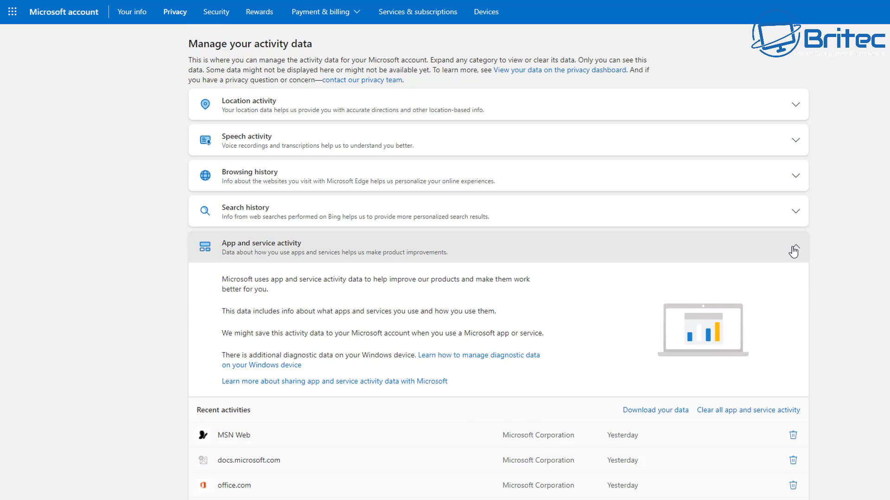
left_click(774, 254)
left_click(796, 288)
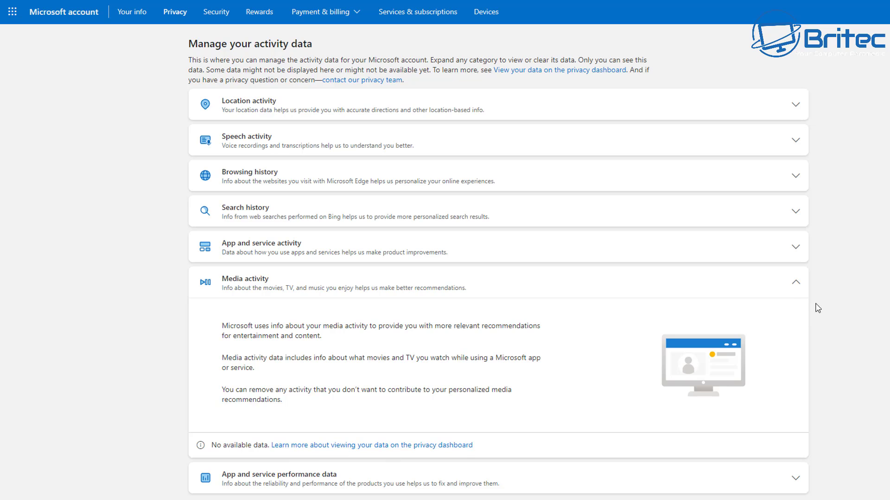
left_click(795, 283)
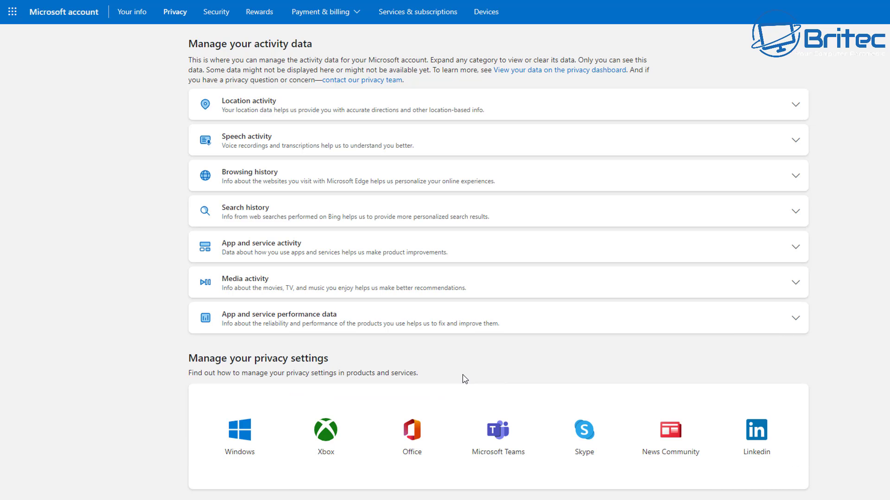
- Review the App and service performance data section and its option for clearing the data, and collapse it
left_click(796, 325)
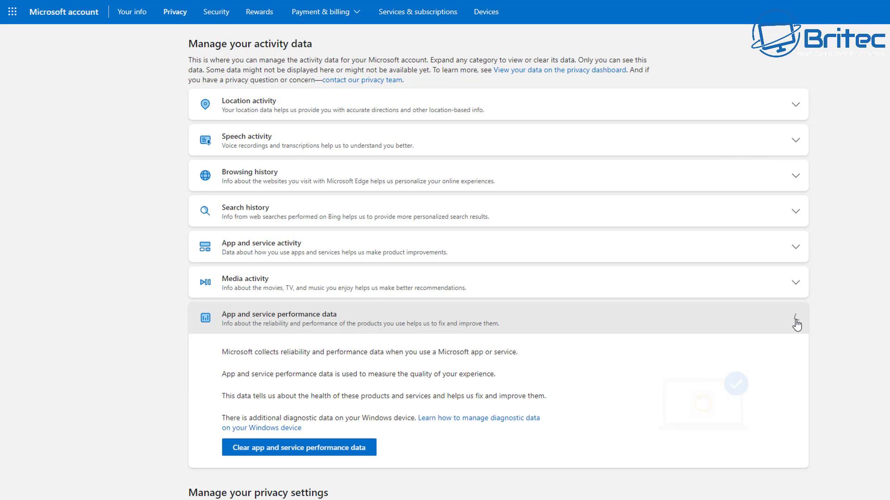
scroll(871, 336, "down", 2)
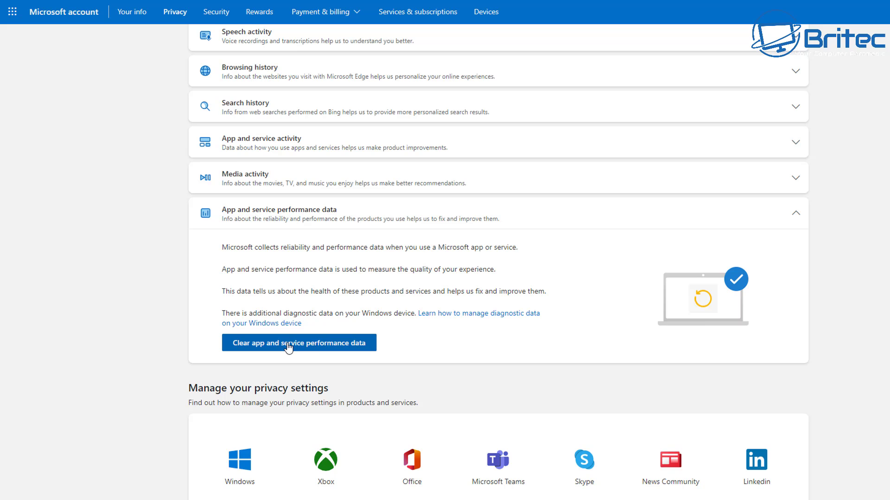
left_click(797, 217)
- Open the ad settings for review from the More privacy settings section of the privacy page
scroll(778, 300, "down", 1)
scroll(777, 301, "down", 4)
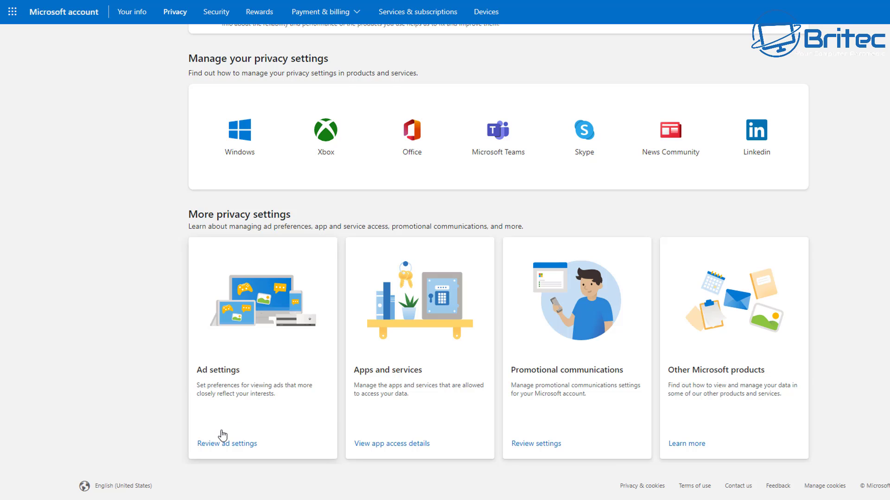
left_click(235, 445)
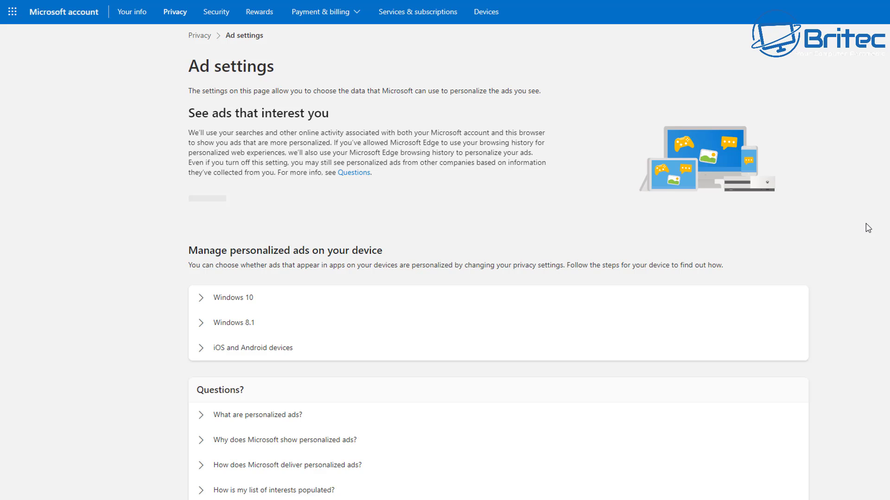
- Review the Ad settings page, including the personalized ads switch and the expanded Travel interests, and collapse the Travel list
scroll(779, 225, "down", 2)
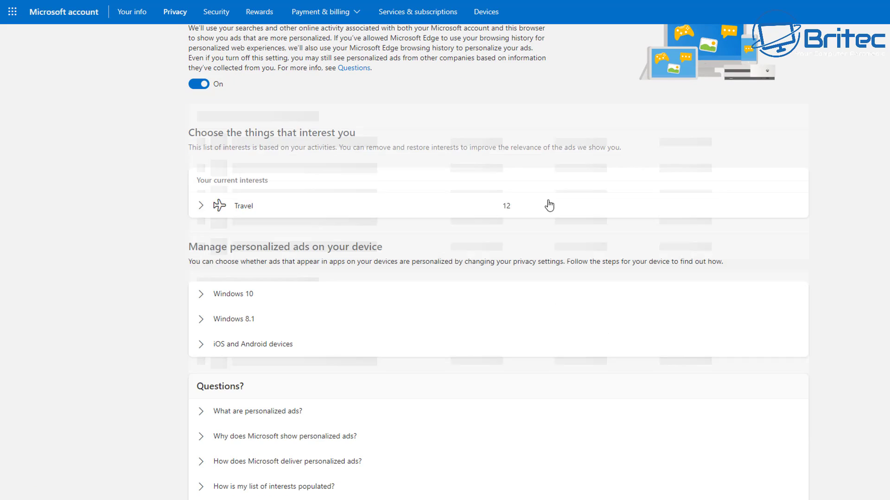
scroll(781, 252, "up", 2)
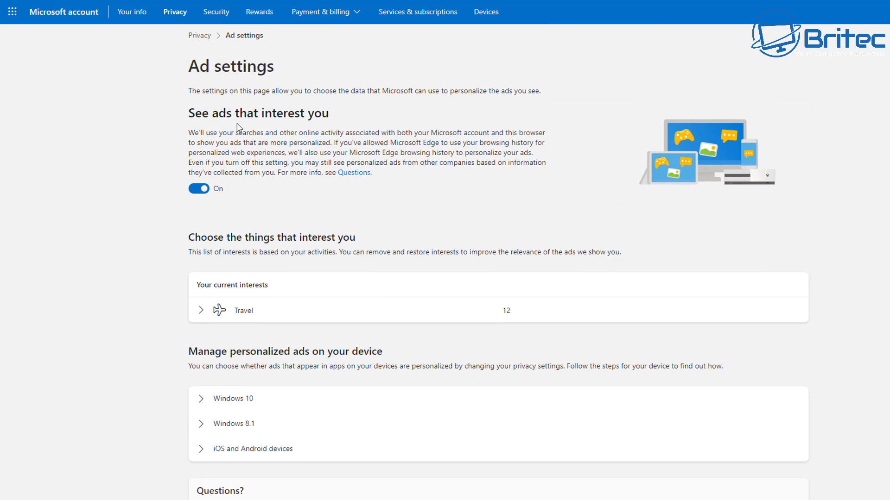
scroll(616, 276, "down", 1)
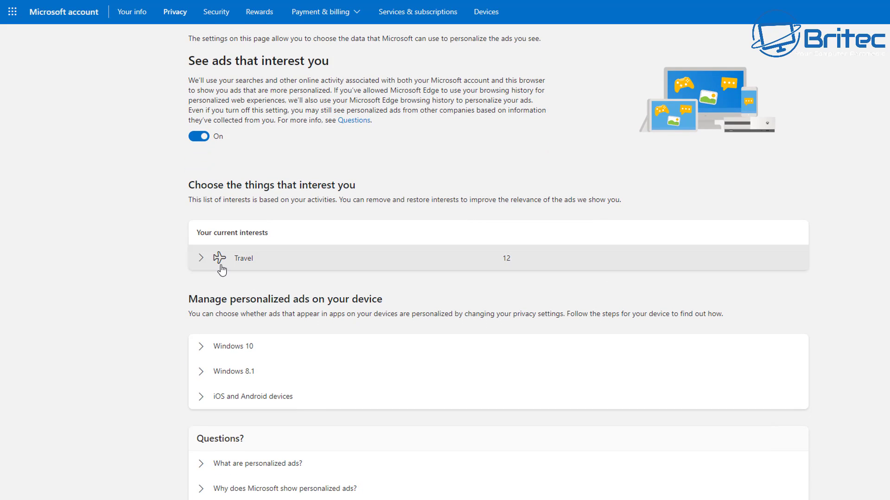
scroll(482, 329, "down", 5)
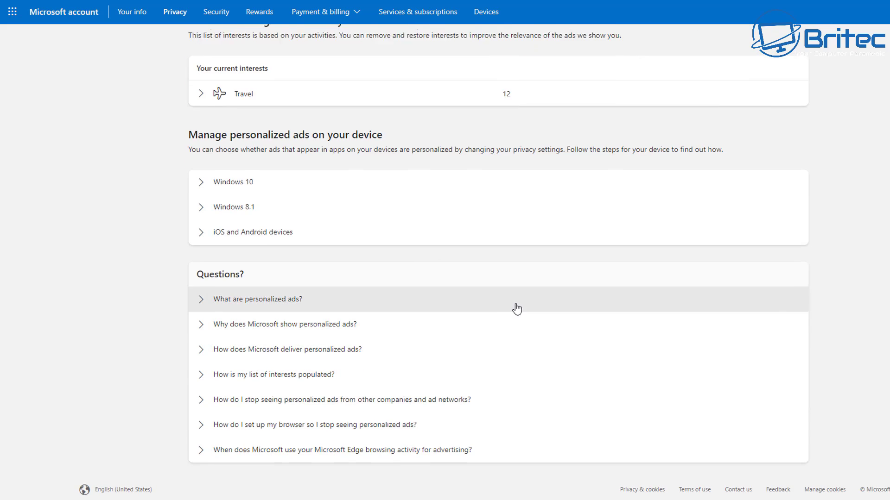
scroll(30, 416, "up", 5)
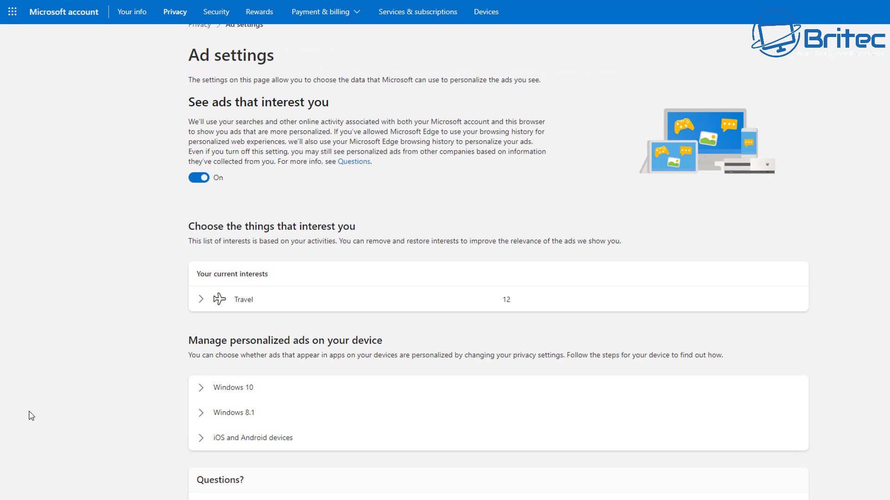
left_click(200, 300)
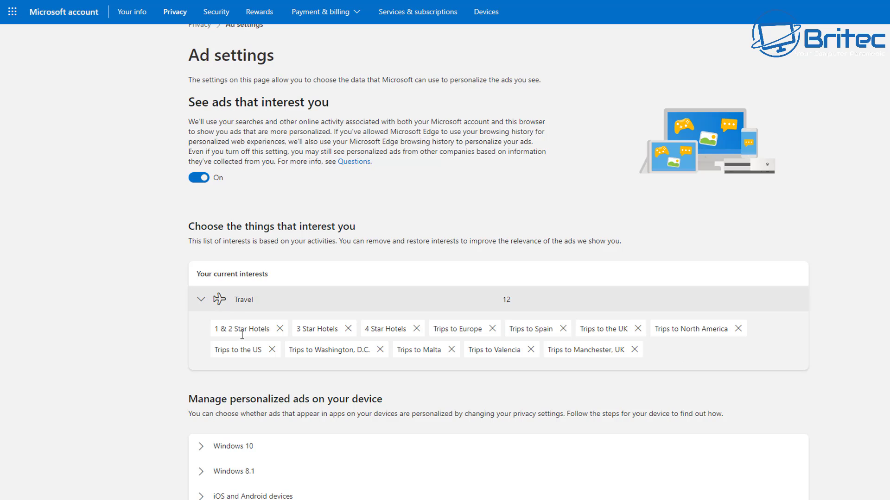
left_click(200, 299)
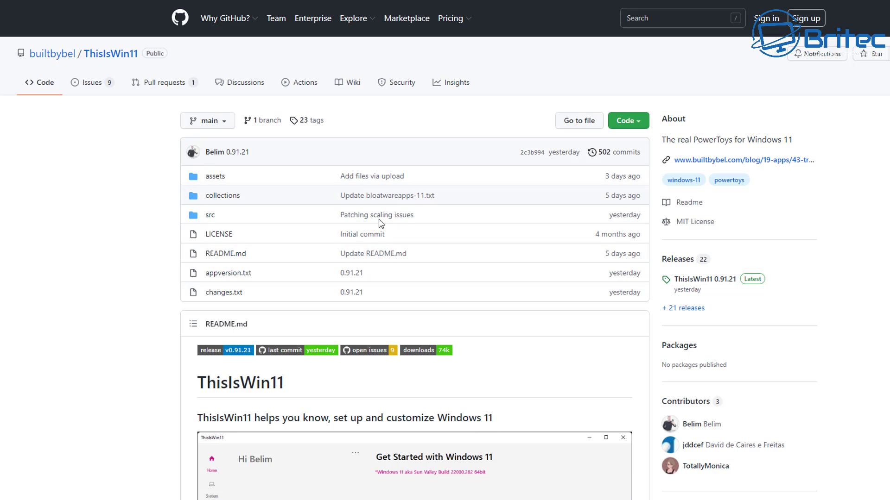
- Read through the GitHub project pages of ThisIsWin11 and windows-11-debloat, including their README sections
scroll(423, 305, "down", 6)
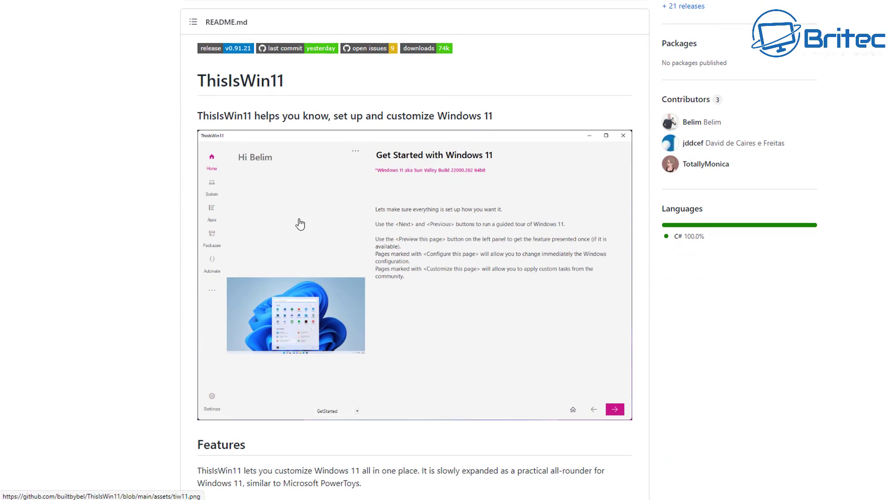
scroll(374, 287, "up", 2)
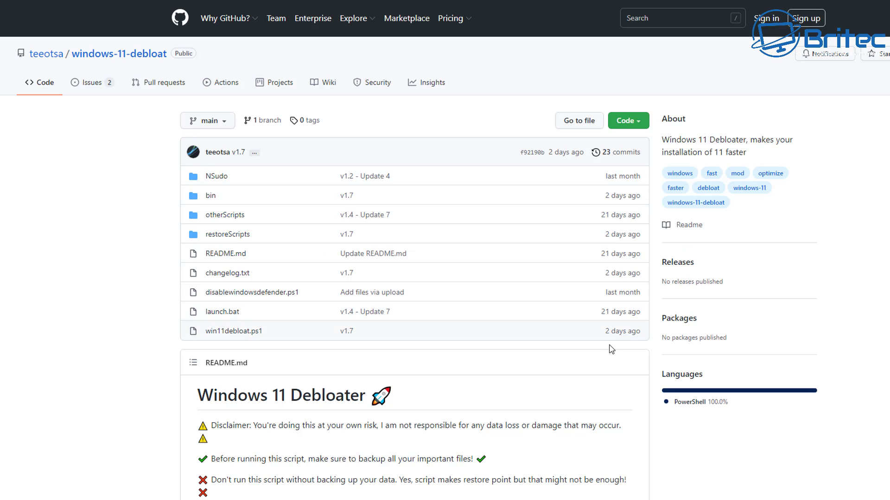
scroll(599, 351, "down", 12)
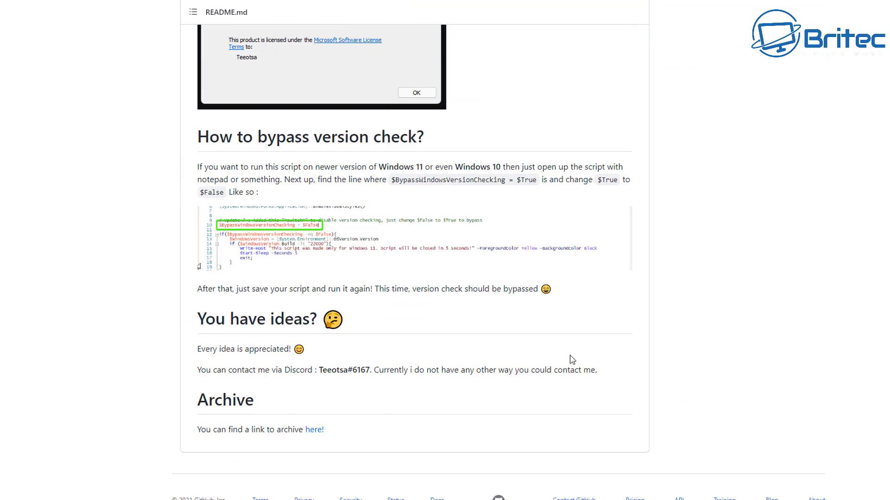
scroll(570, 359, "up", 4)
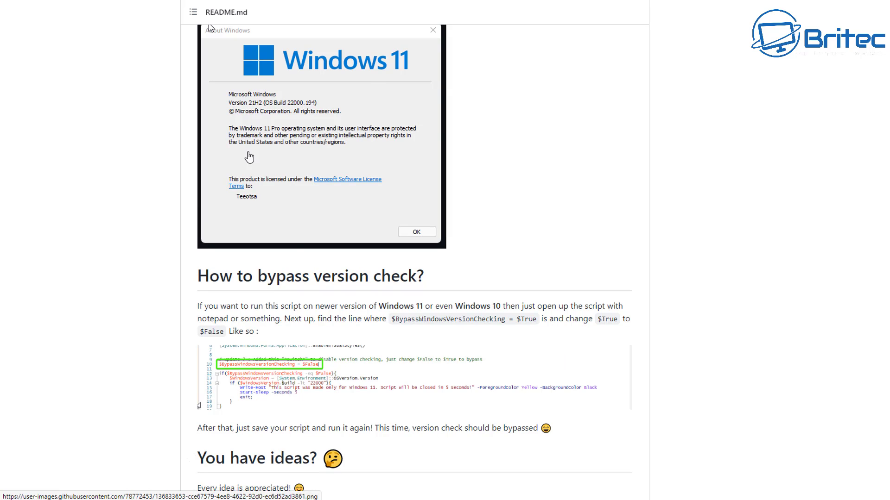
scroll(381, 336, "down", 4)
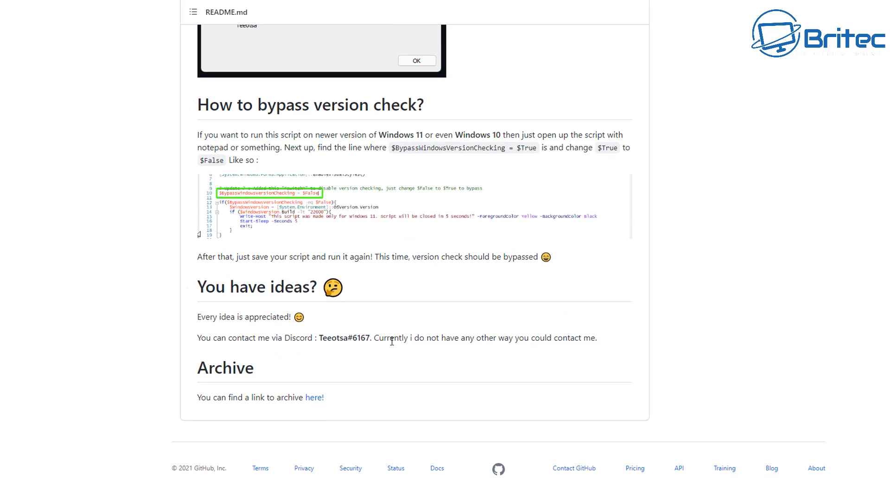
scroll(405, 330, "up", 15)
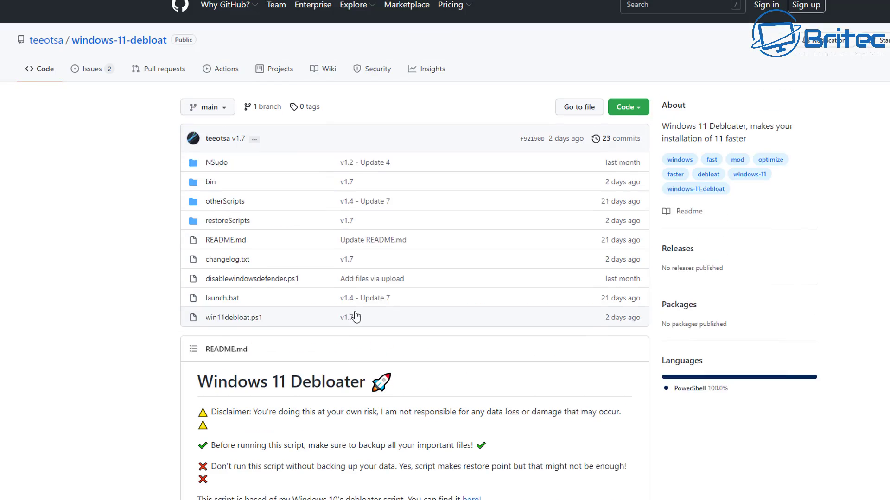
- Open the win11debloat.ps1 script in the repository and examine its startup checks and the definitions of its tweak buttons
left_click(238, 332)
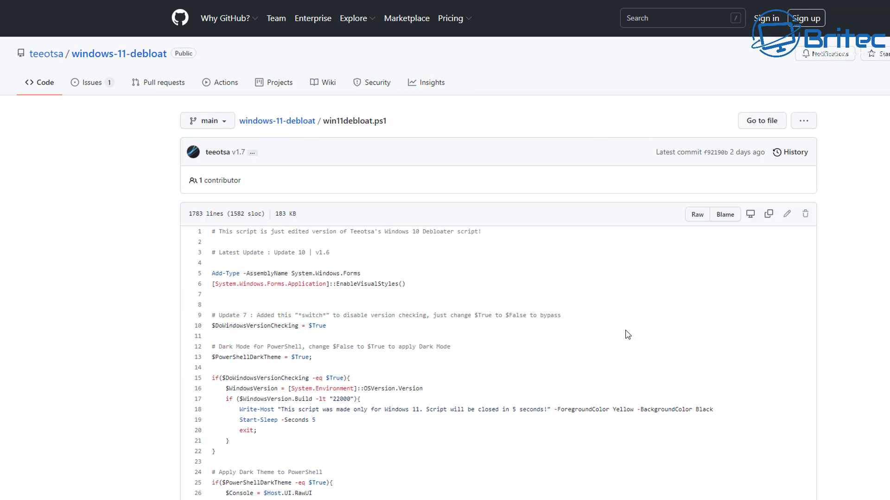
scroll(581, 289, "down", 6)
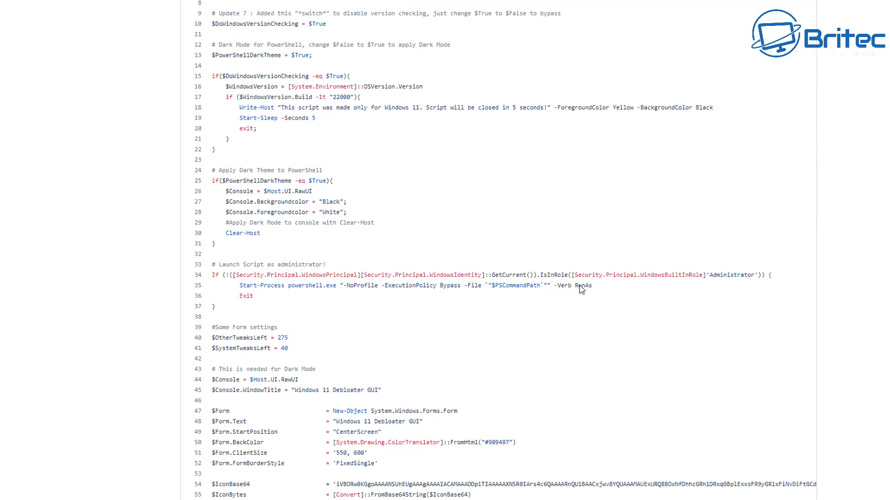
scroll(501, 222, "down", 7)
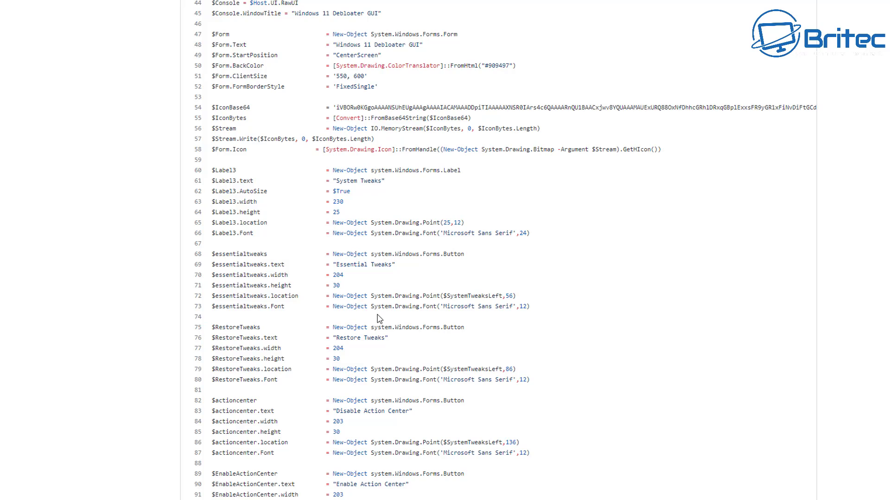
scroll(376, 318, "down", 12)
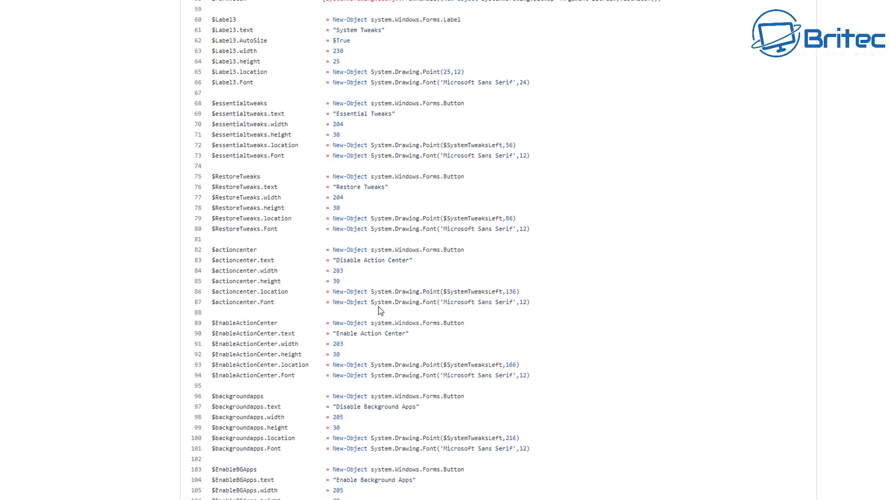
scroll(377, 310, "down", 10)
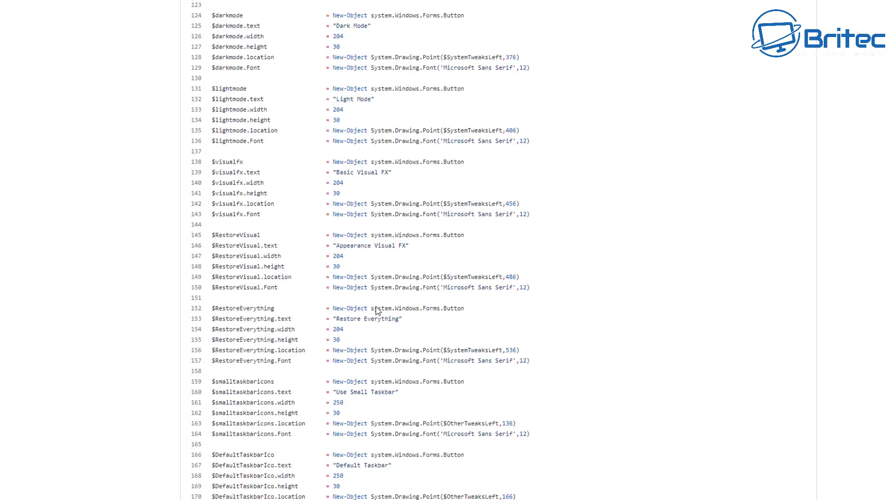
scroll(375, 307, "down", 8)
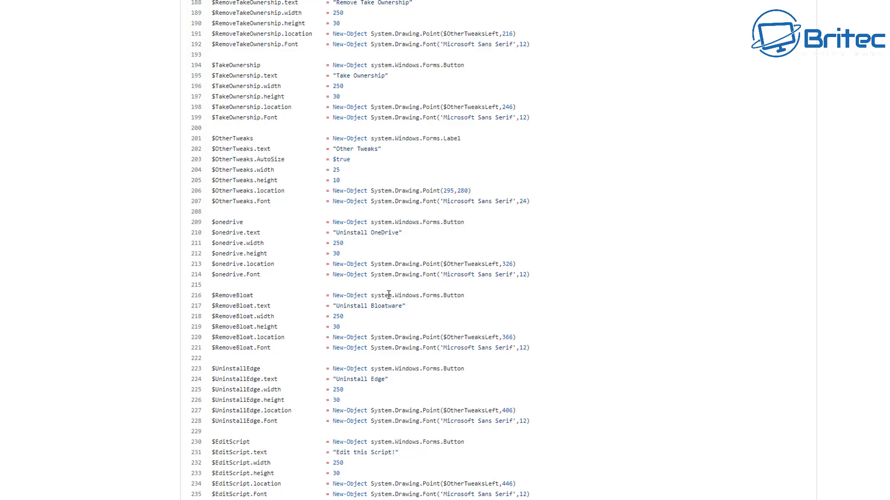
- Examine the script's commands for disabling telemetry, activity history, location tracking, advertising ID and background services
scroll(389, 295, "down", 8)
scroll(383, 294, "down", 14)
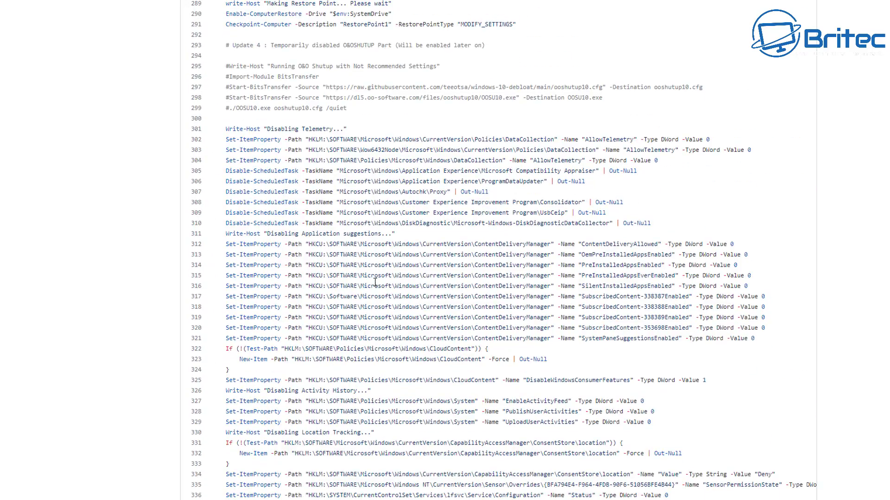
scroll(382, 287, "down", 7)
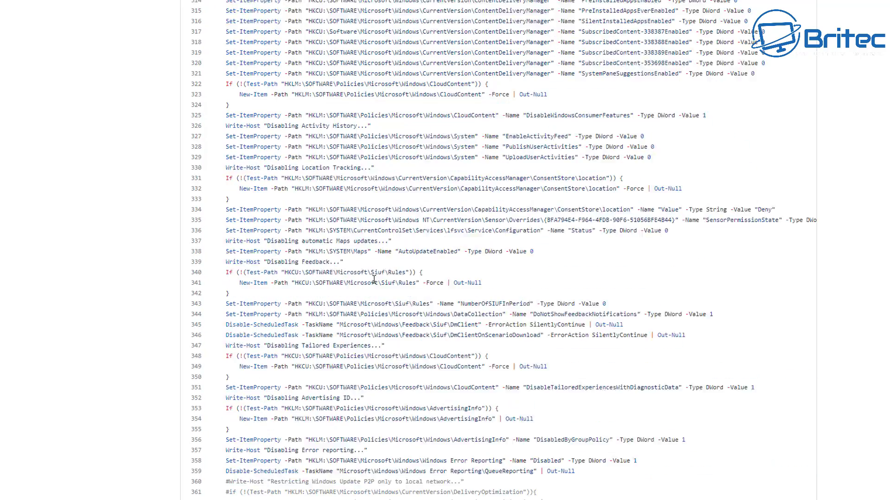
scroll(304, 213, "up", 7)
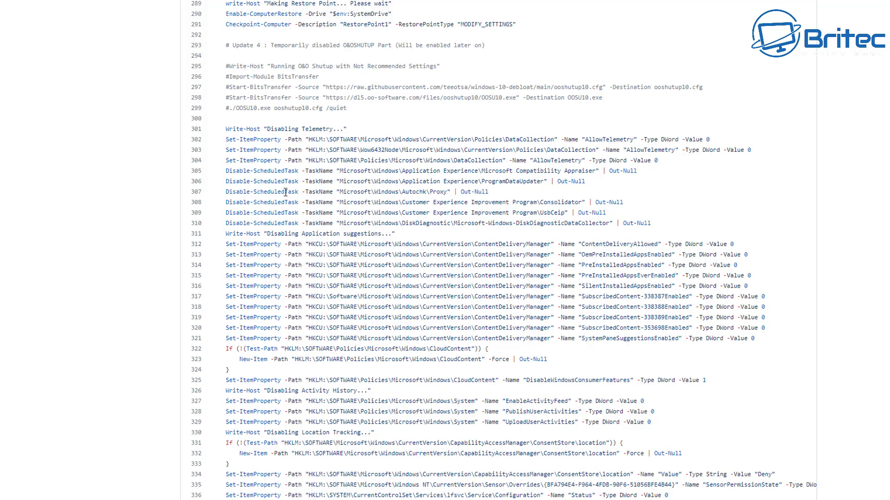
scroll(410, 253, "down", 5)
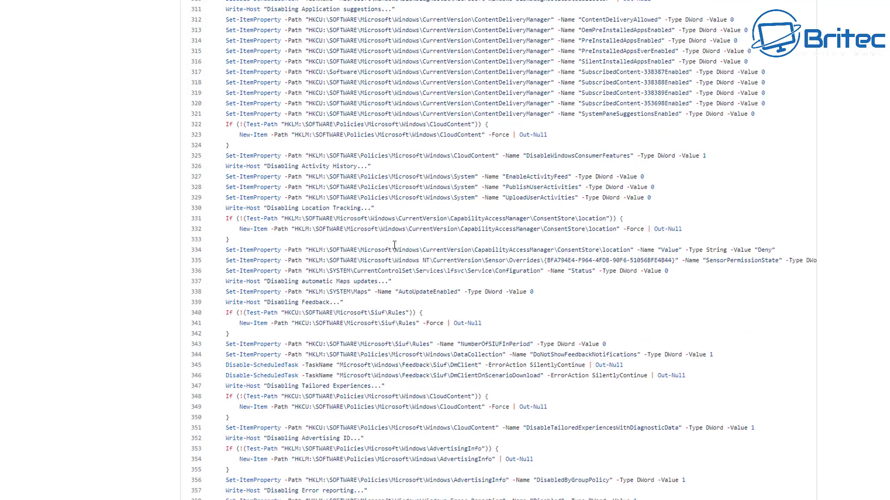
scroll(370, 245, "down", 11)
scroll(369, 244, "down", 1)
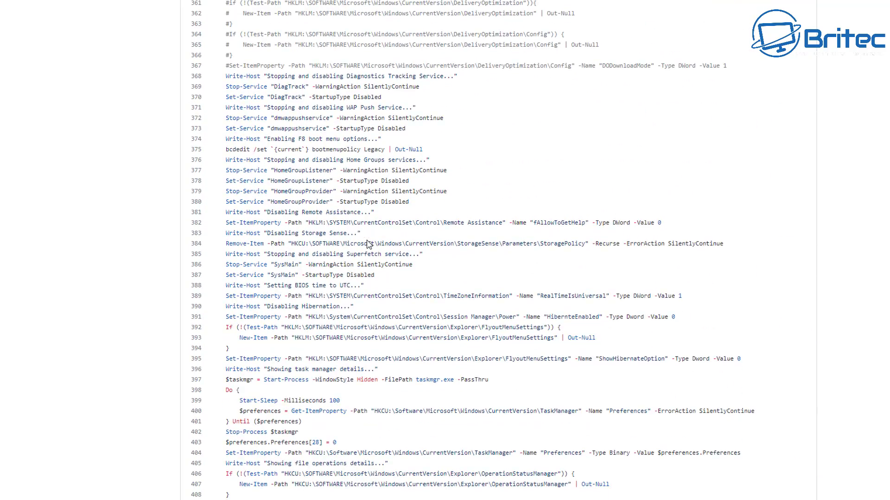
scroll(368, 244, "down", 20)
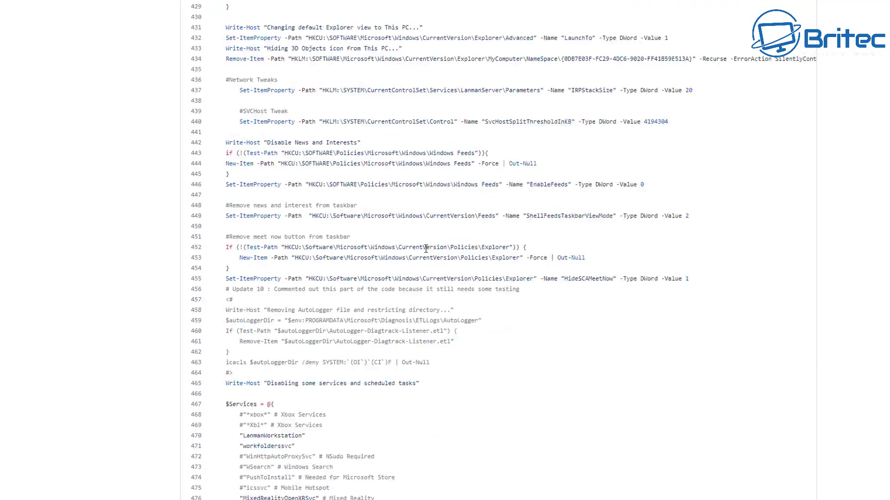
scroll(444, 259, "down", 5)
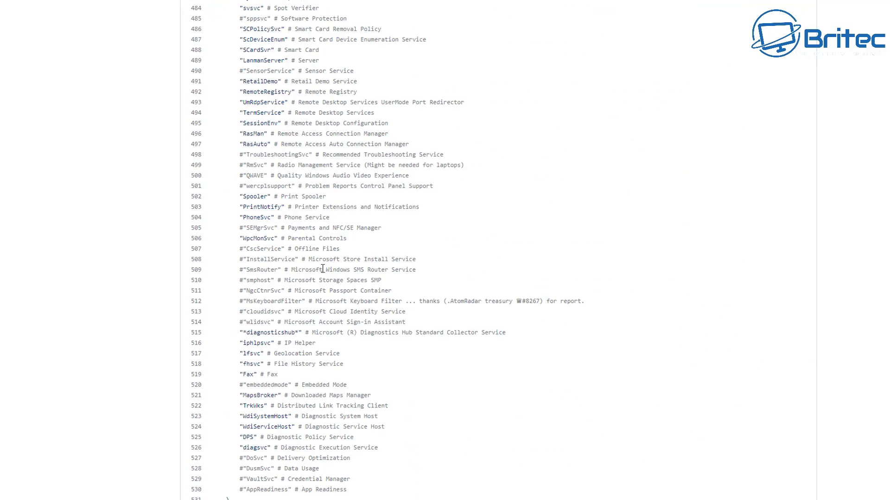
scroll(319, 298, "down", 11)
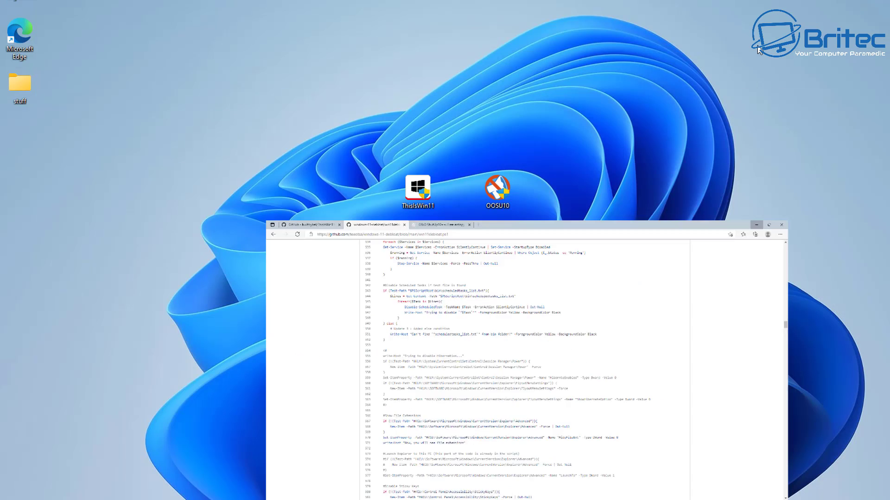
- Show the desktop, launch ThisIsWin11 and allow it to make changes to the device
key("super+d")
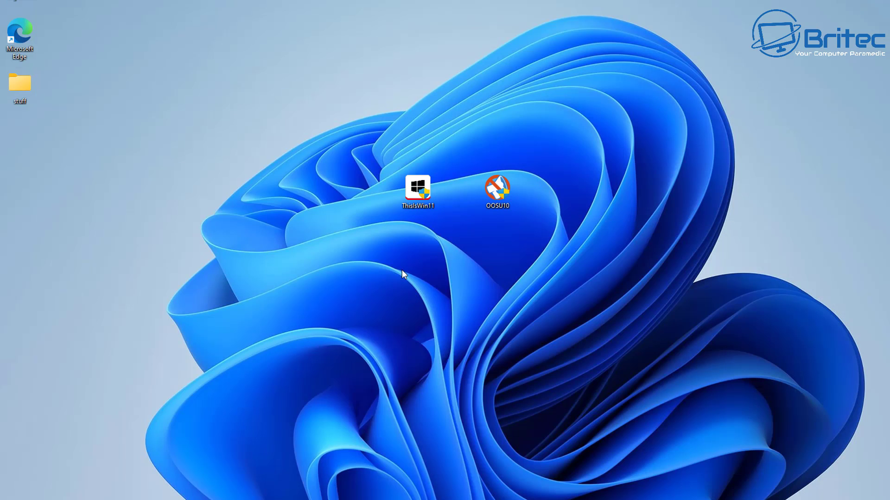
double_click(418, 189)
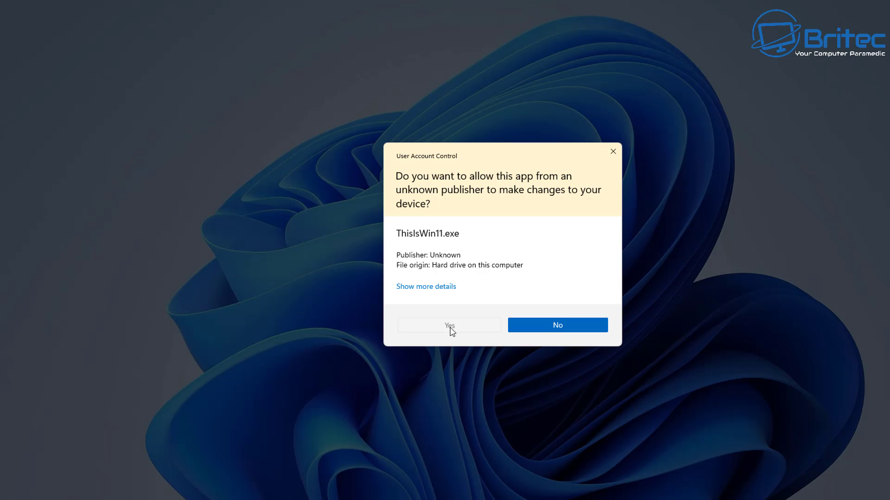
left_click(453, 328)
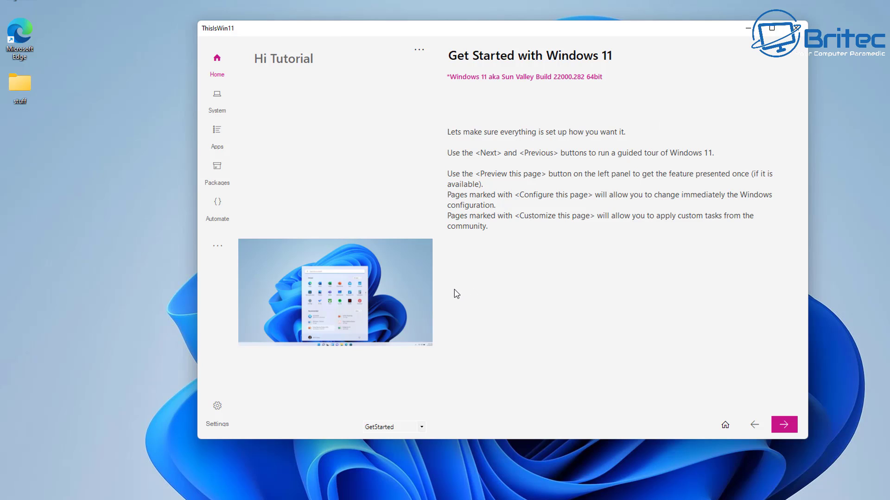
- Open the System settings of ThisIsWin11 and expand the Privacy (to disable) group under the Windows 11 build
left_click(218, 106)
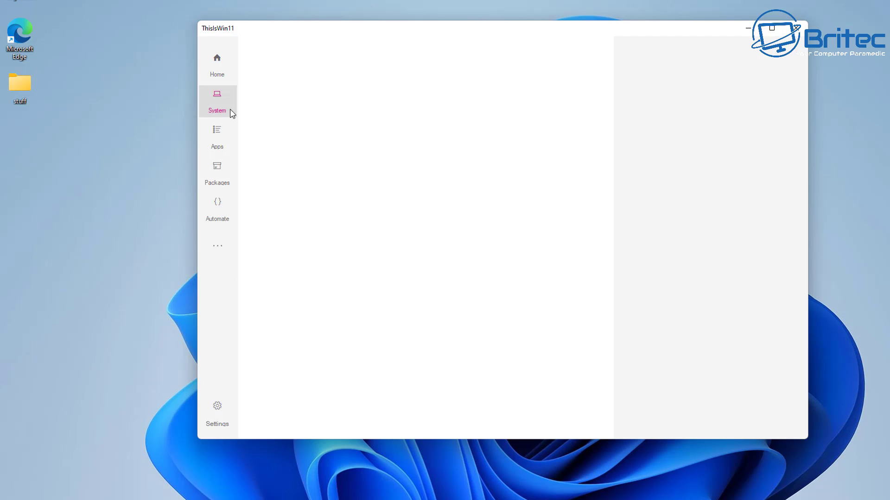
left_click(257, 95)
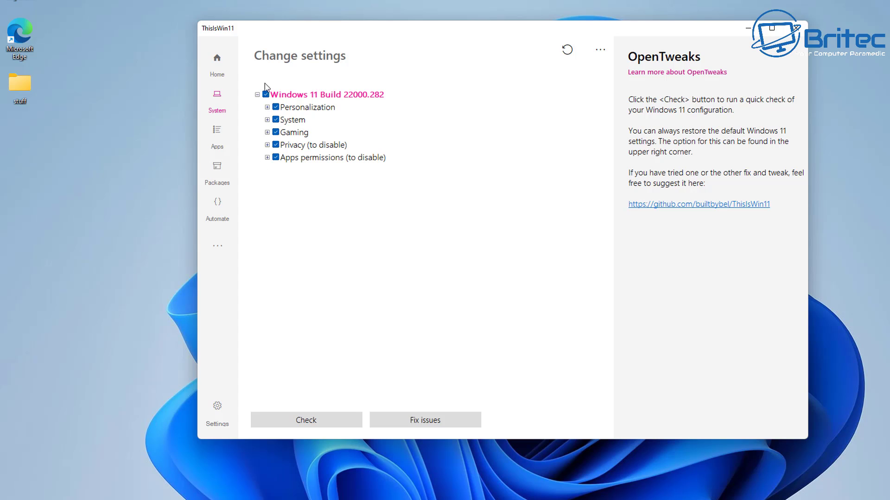
left_click(267, 145)
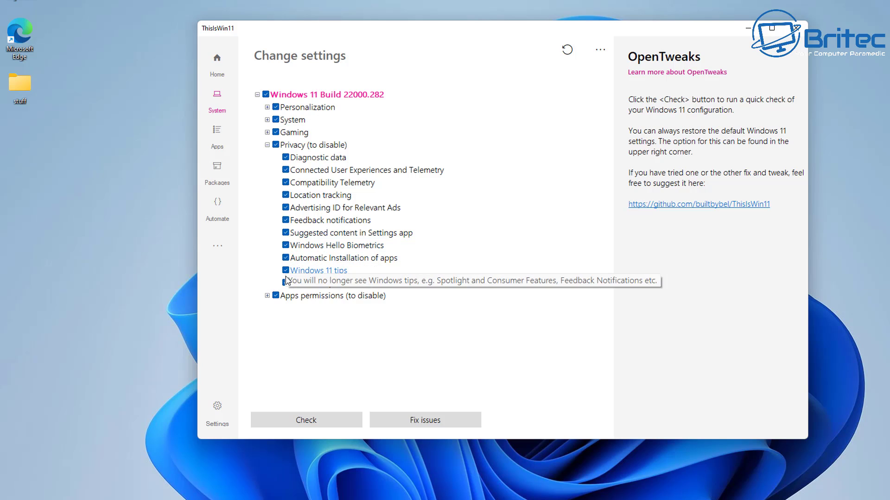
- Expand the Apps permissions, Gaming, System and Personalization groups and review the tweaks they contain
left_click(267, 296)
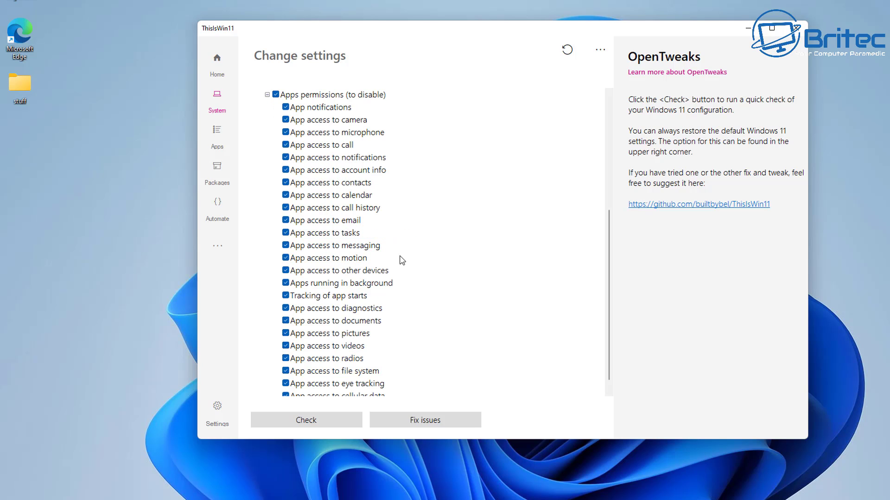
scroll(319, 345, "down", 1)
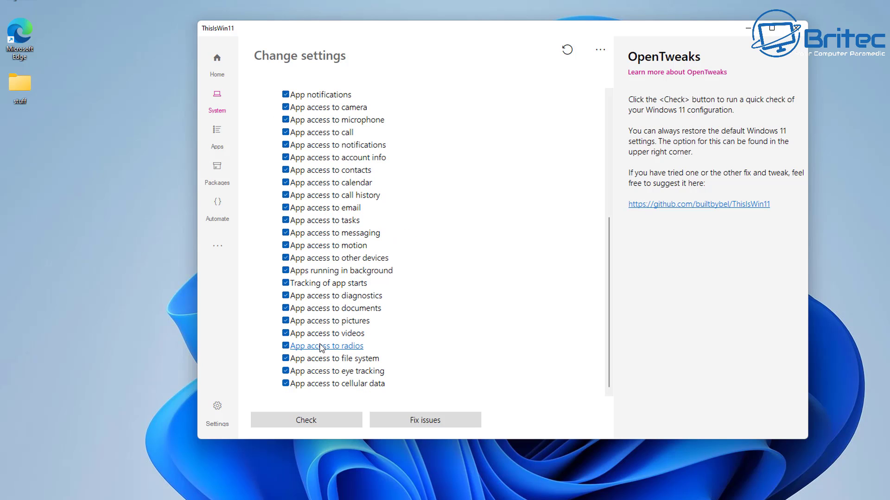
scroll(321, 347, "up", 5)
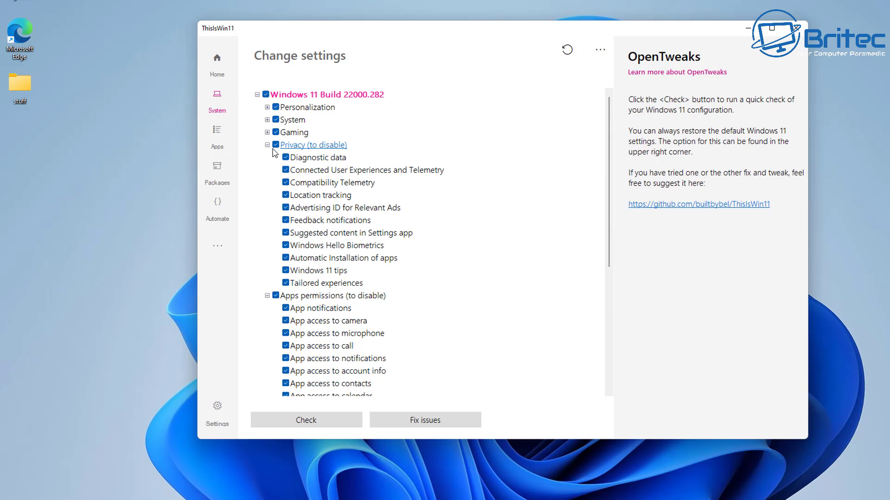
left_click(267, 132)
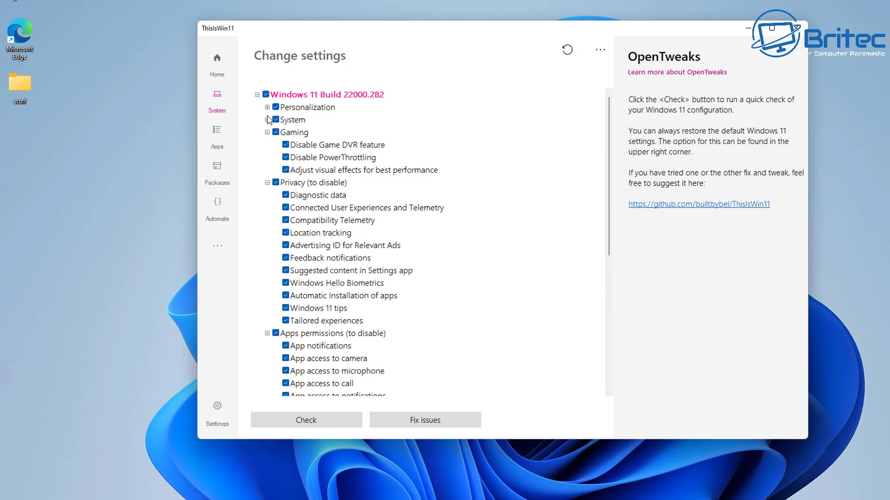
left_click(268, 120)
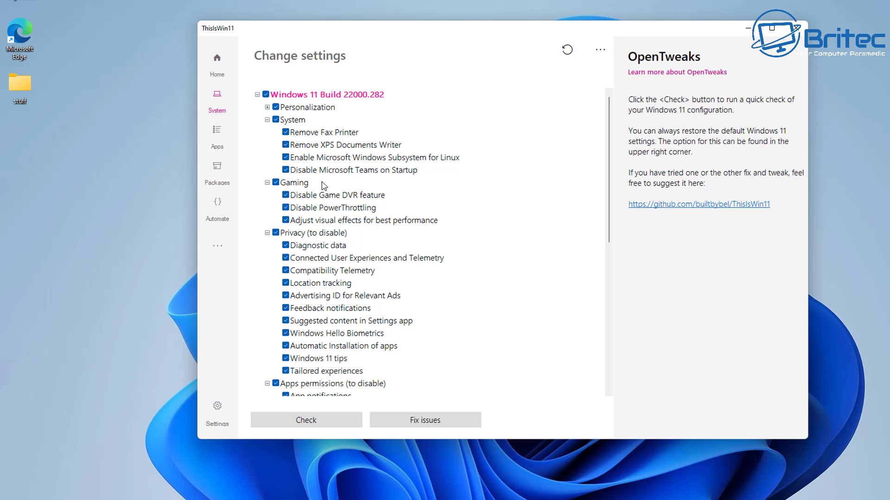
left_click(268, 107)
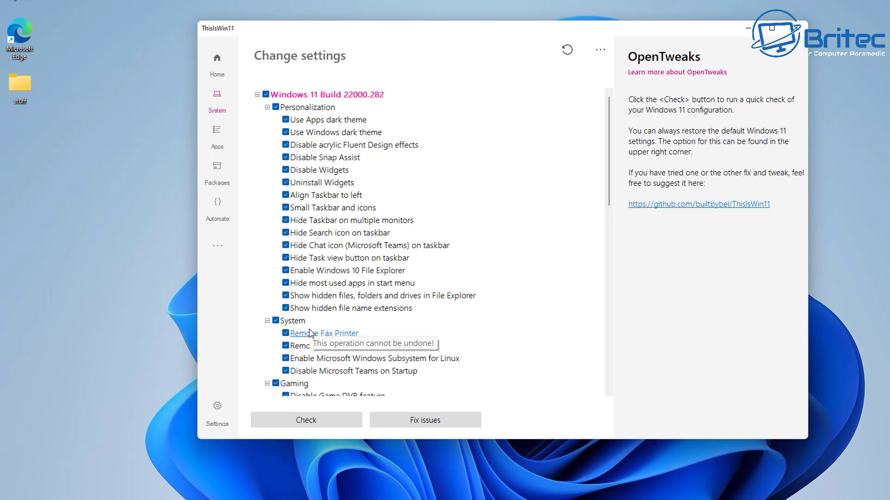
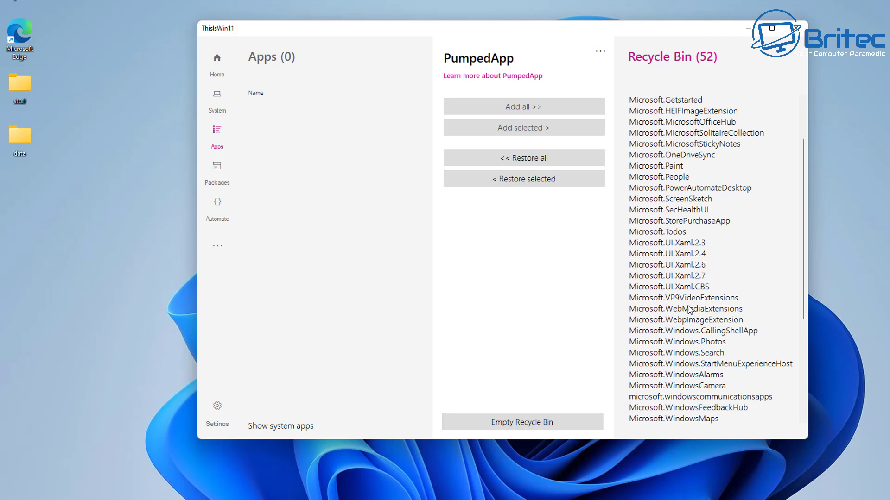
- Restore Microsoft.GamingApp from the Recycle Bin list to the Apps list and add it back to the Recycle Bin
scroll(702, 332, "up", 2)
scroll(703, 330, "up", 2)
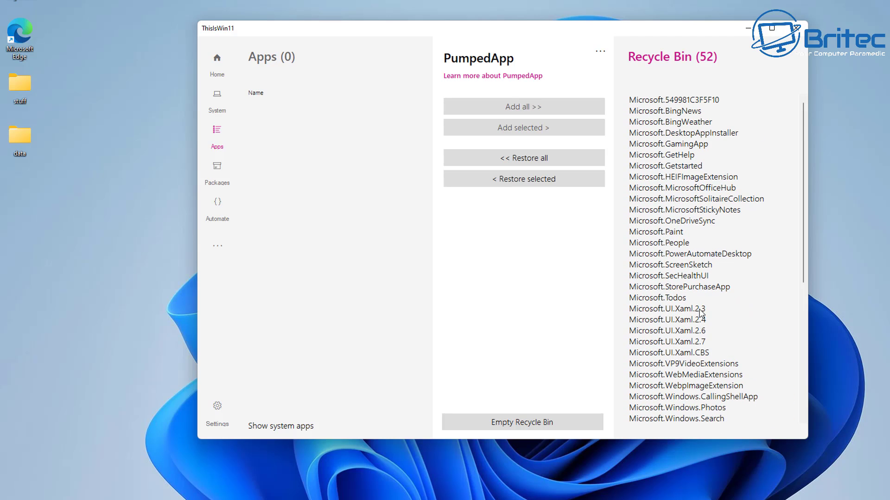
left_click(682, 145)
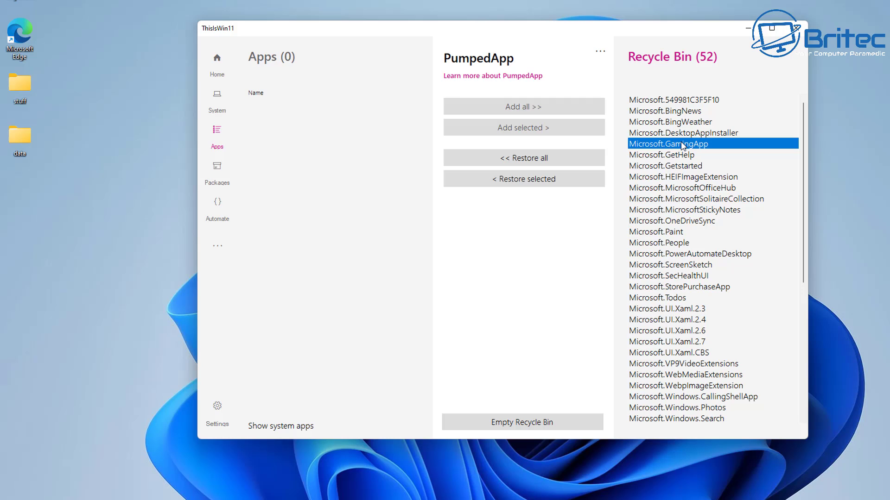
left_click(540, 183)
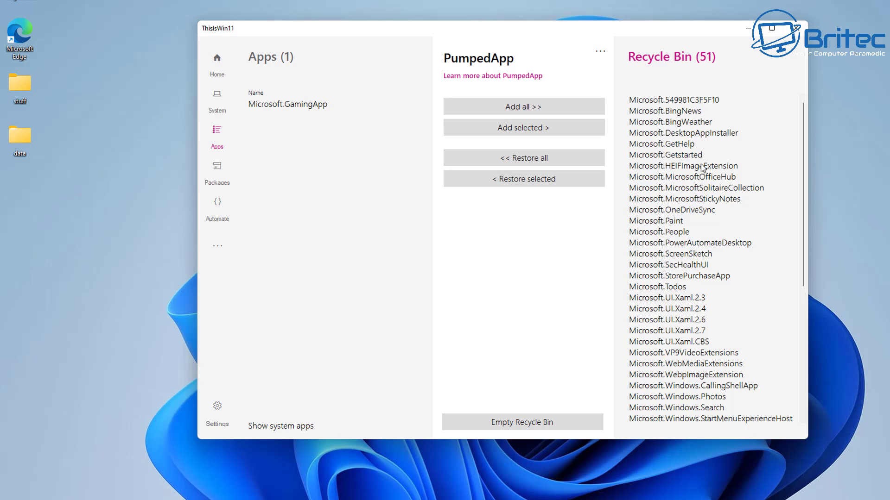
left_click(295, 107)
left_click(538, 107)
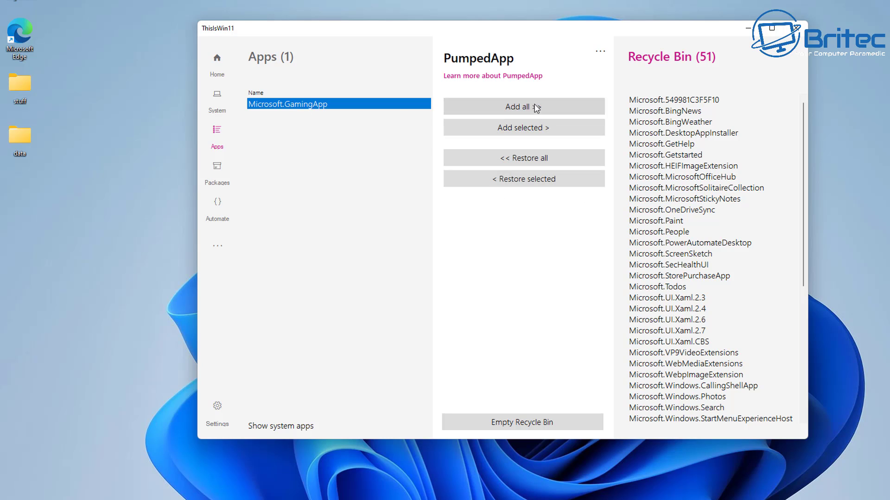
- Restore the five packages from Microsoft.Xbox.TCUI to Microsoft.XboxSpeechToTextOverlay to the Apps list and add them all back to the Recycle Bin
scroll(701, 268, "down", 5)
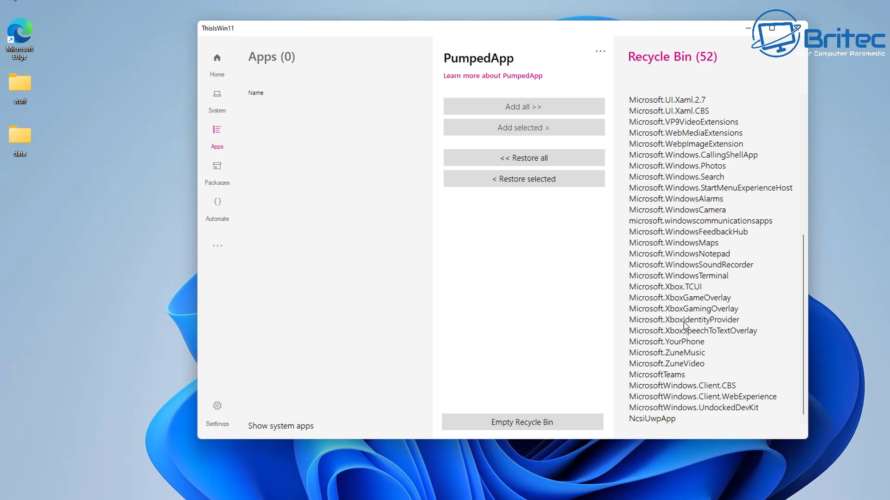
left_click(678, 288)
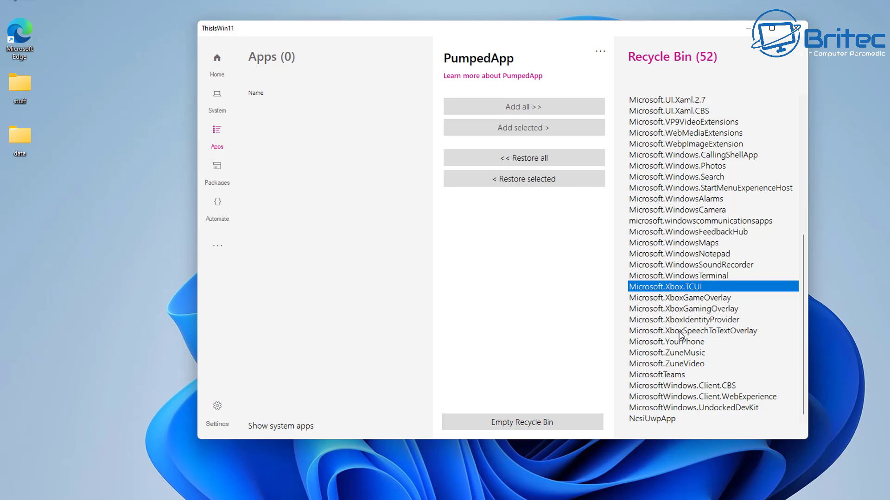
left_click(663, 287)
left_click(667, 331, "shift")
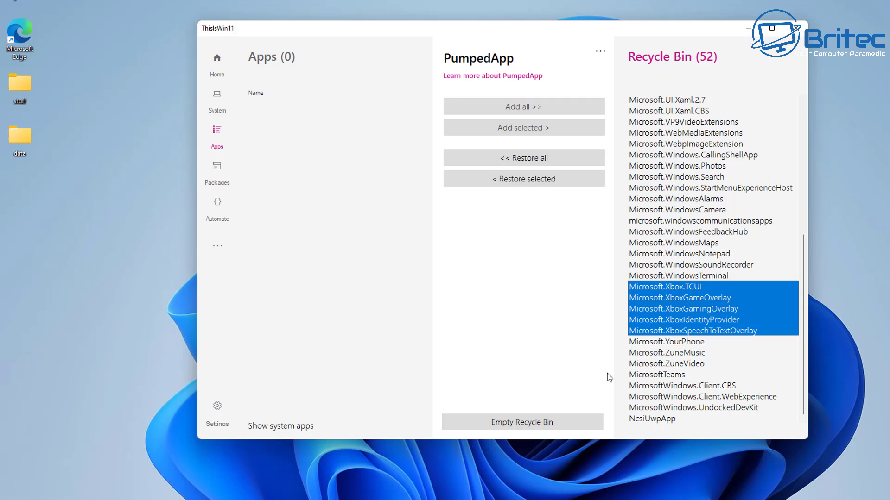
left_click(515, 184)
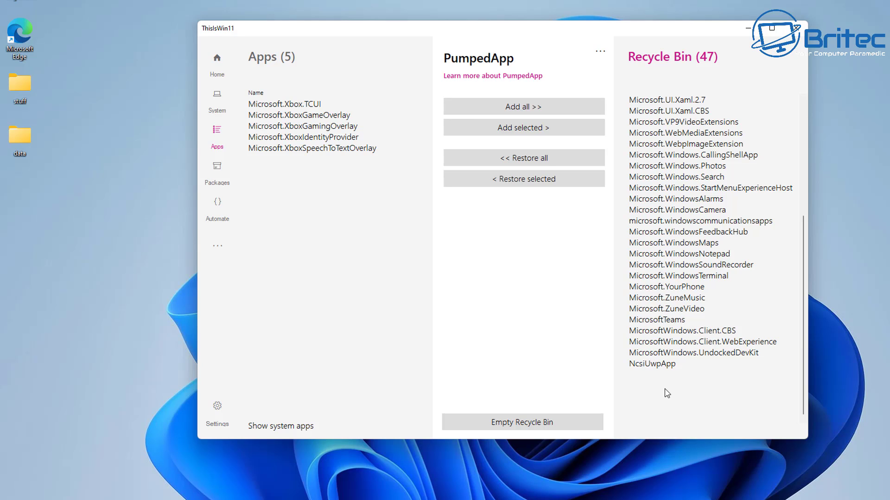
left_click(520, 107)
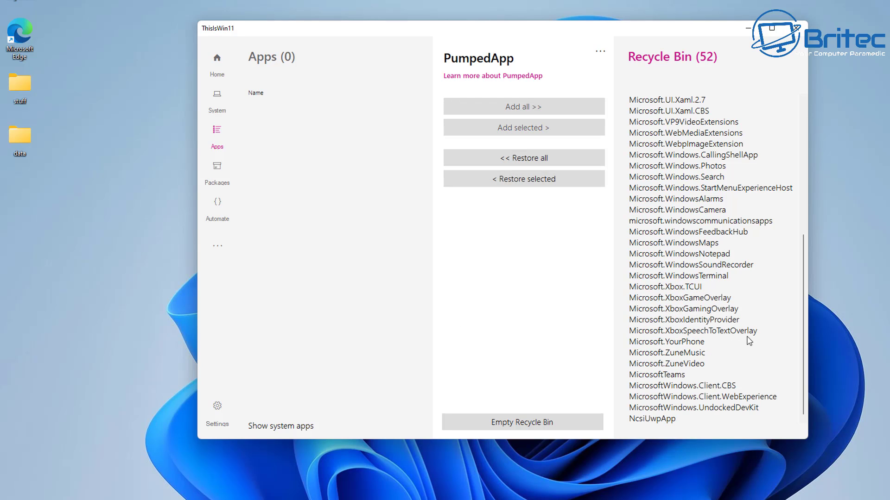
- Empty the PumpedApp Recycle Bin and confirm deleting all the apps in it
scroll(744, 343, "up", 5)
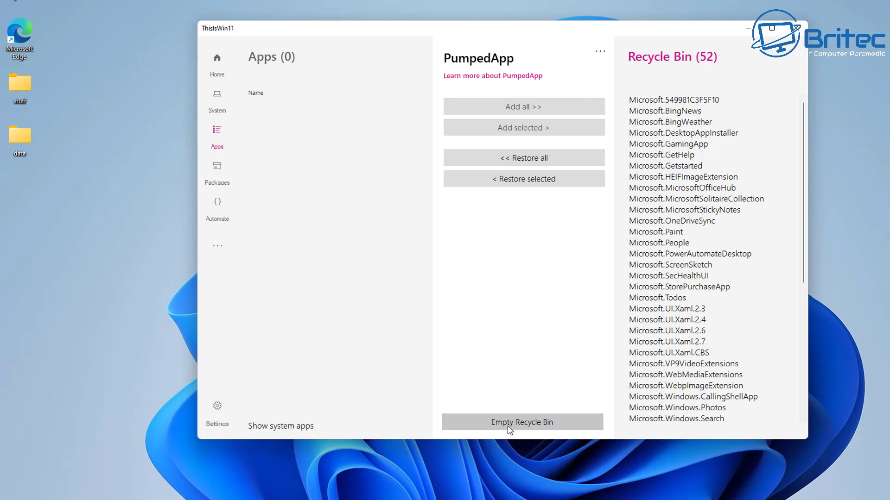
left_click(528, 430)
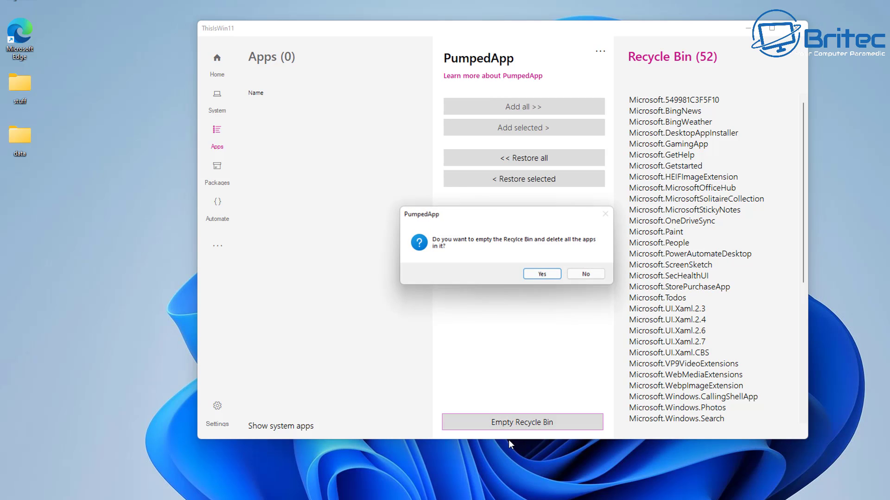
left_click(541, 275)
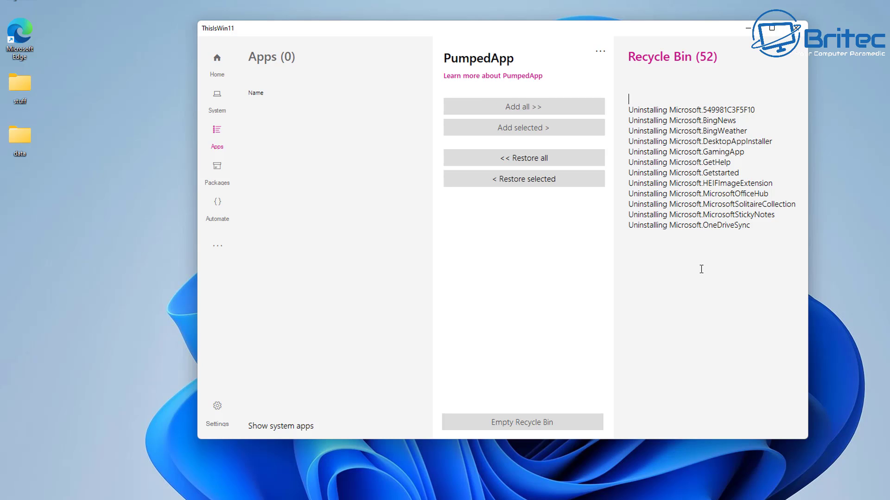
- View the Packages page, dismiss its missing-file message, and view the Automate tasks page
left_click(217, 181)
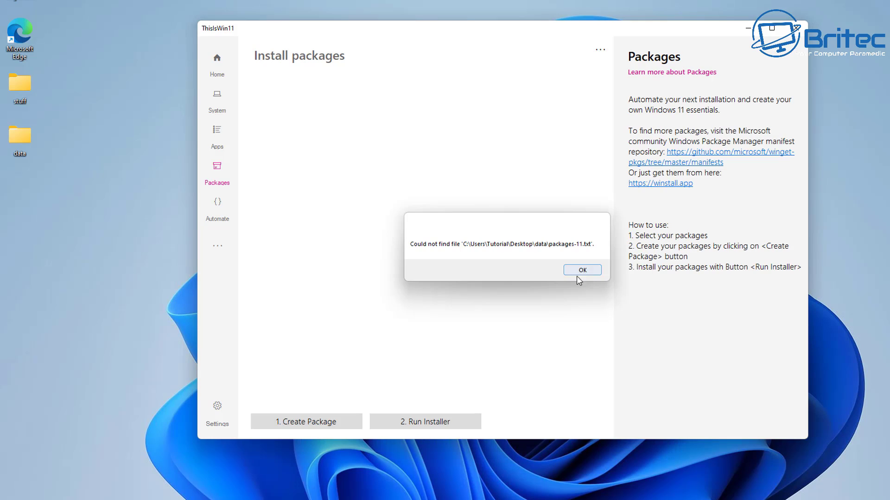
left_click(582, 273)
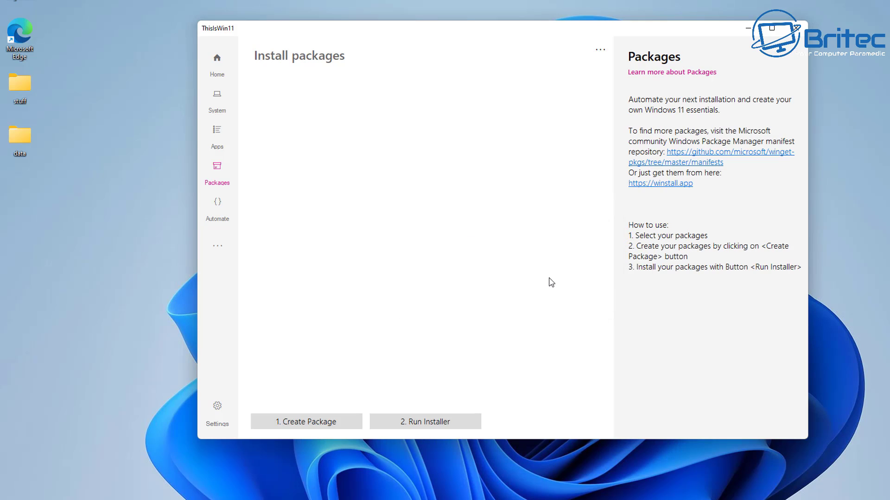
left_click(222, 215)
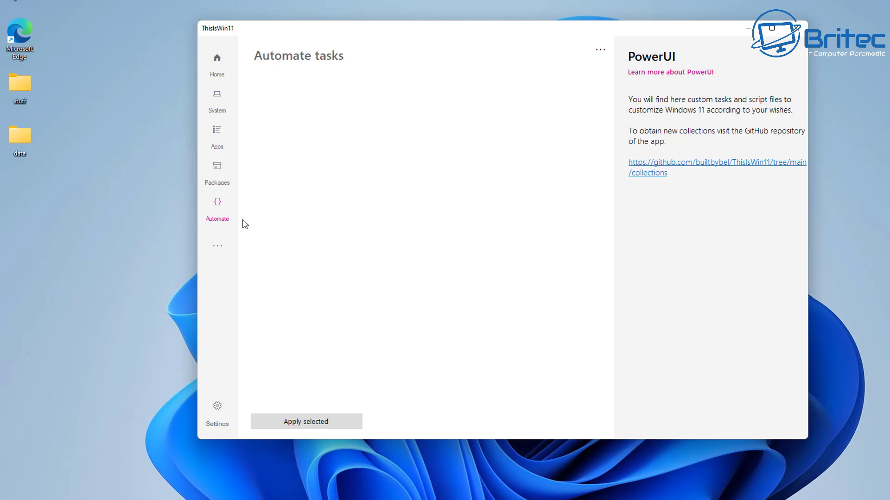
- Return to the System settings and fix the issues for all selected Windows 11 tweaks
left_click(221, 78)
left_click(218, 98)
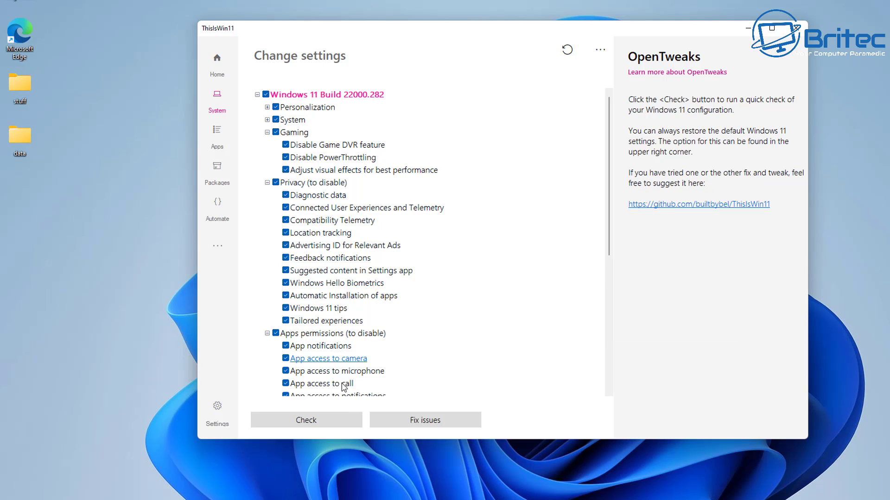
left_click(403, 422)
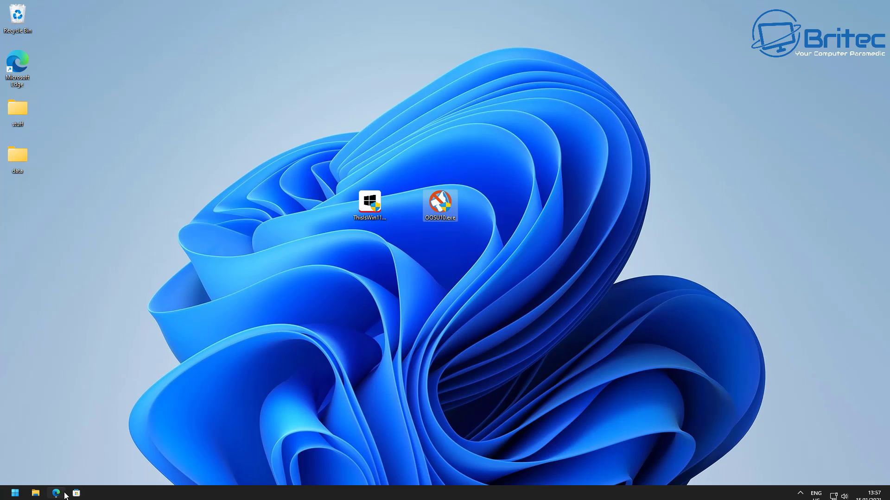
- Switch to the O&O ShutUp10++ page in Microsoft Edge and review the tool's description, features and download information
mouse_move(57, 493)
left_click(84, 470)
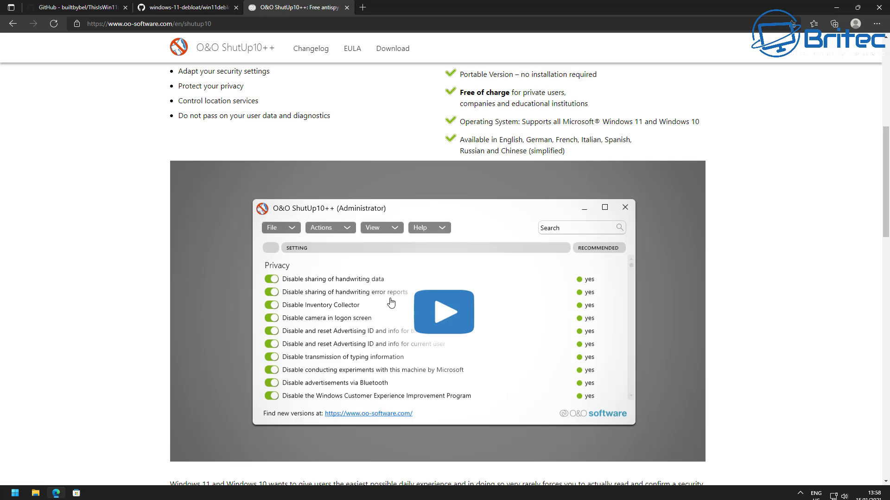
scroll(394, 299, "up", 8)
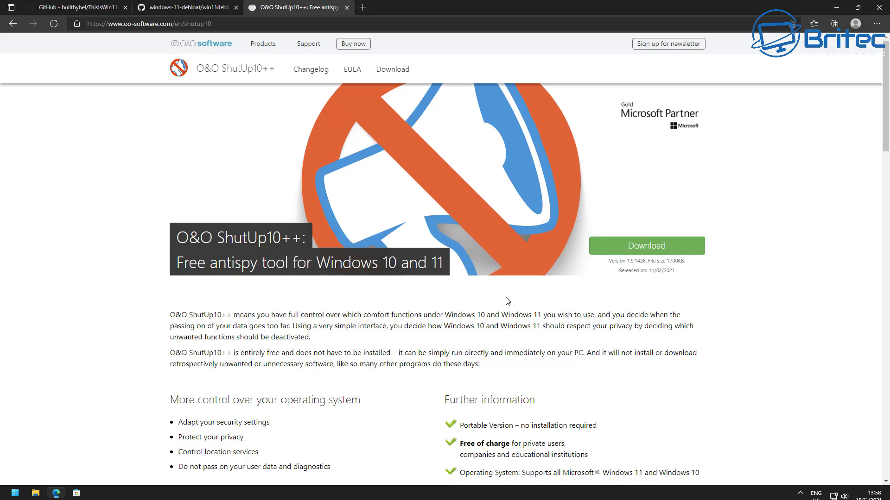
scroll(500, 305, "down", 2)
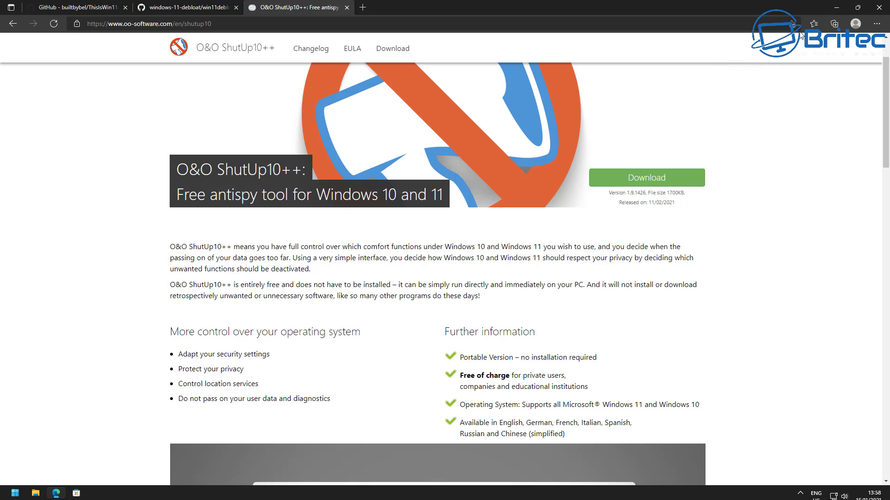
scroll(334, 290, "up", 2)
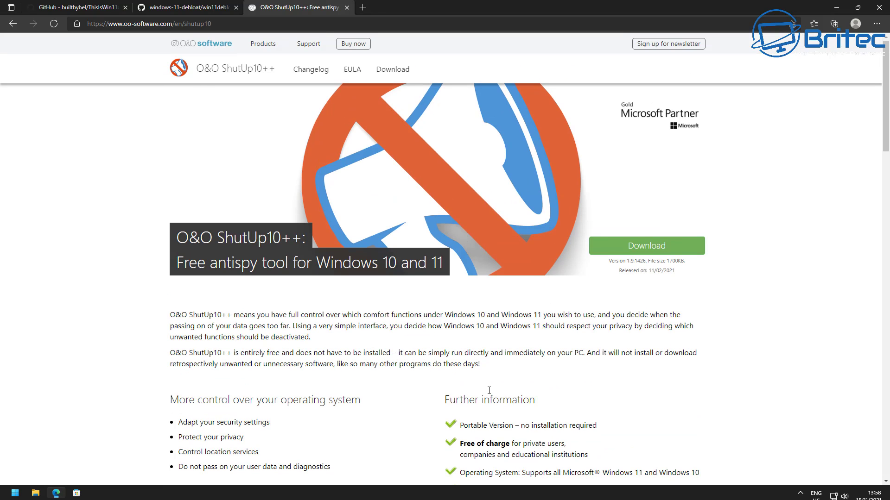
- Minimize the browser, launch OOSU10.exe from the desktop and allow it to make changes to the device
left_click(837, 7)
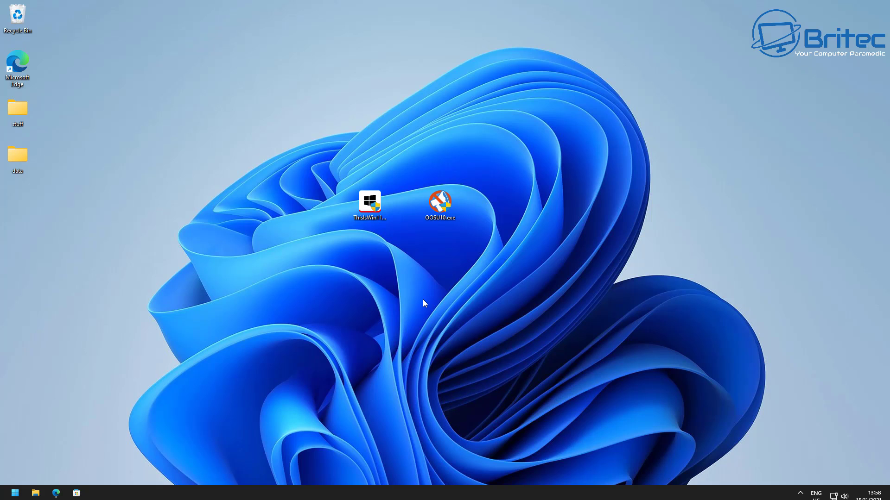
double_click(438, 200)
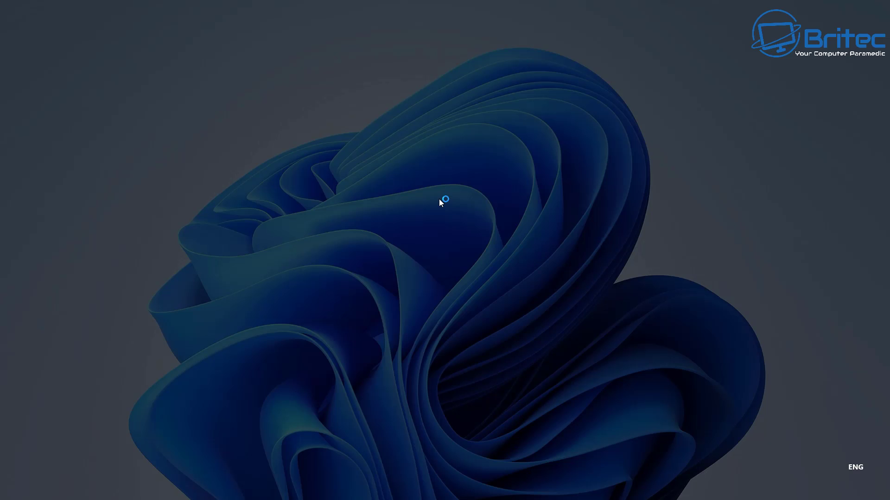
left_click(398, 318)
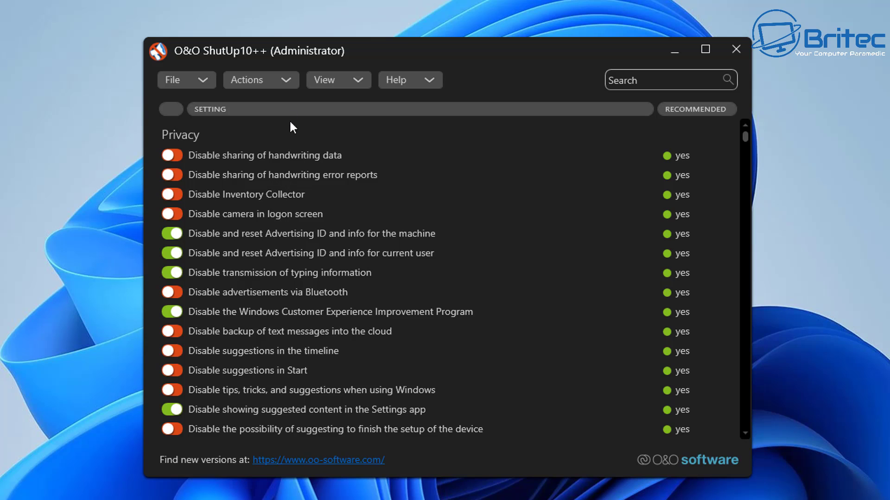
- Apply only the recommended settings in O&O ShutUp10++, creating a system restore point first, and review the Privacy toggles
left_click(289, 79)
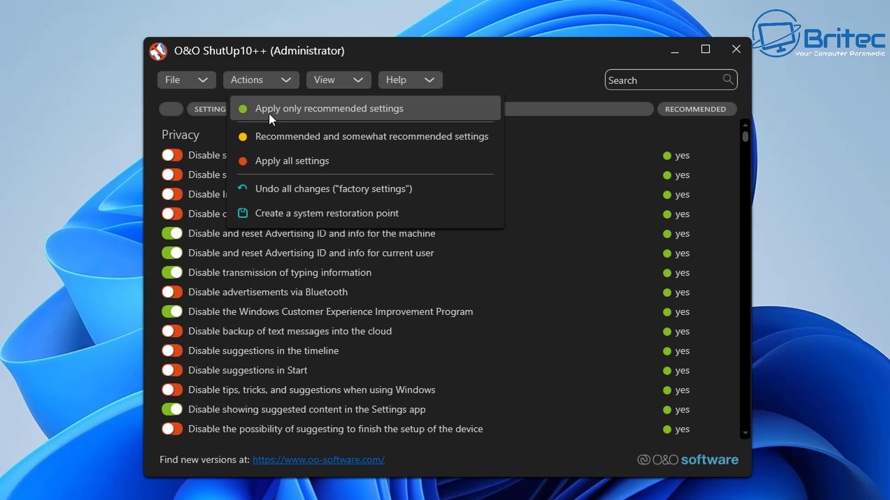
left_click(325, 112)
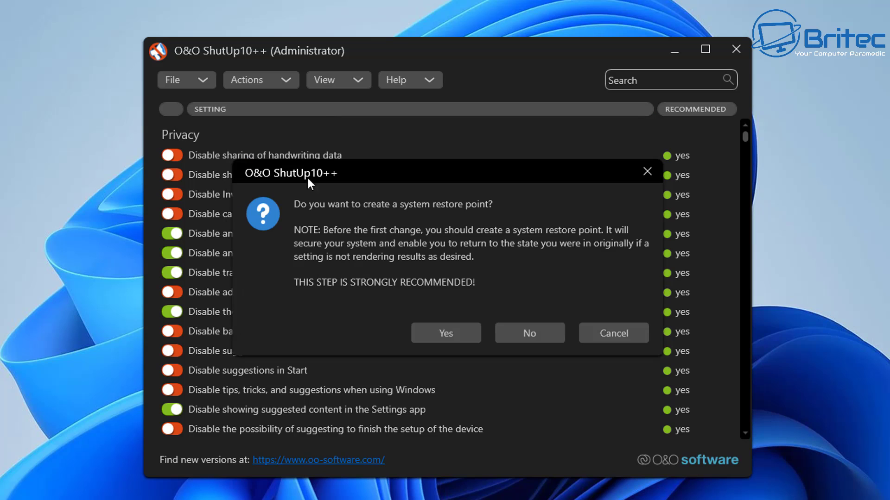
left_click(444, 332)
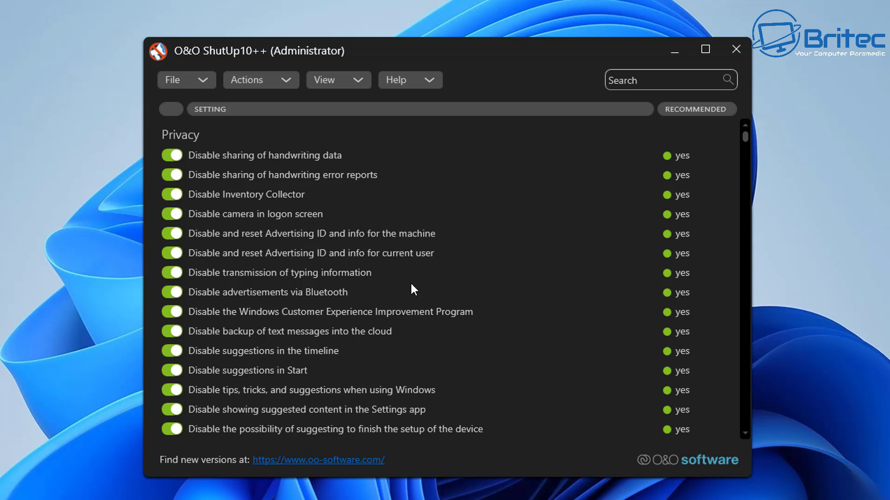
scroll(346, 353, "down", 5)
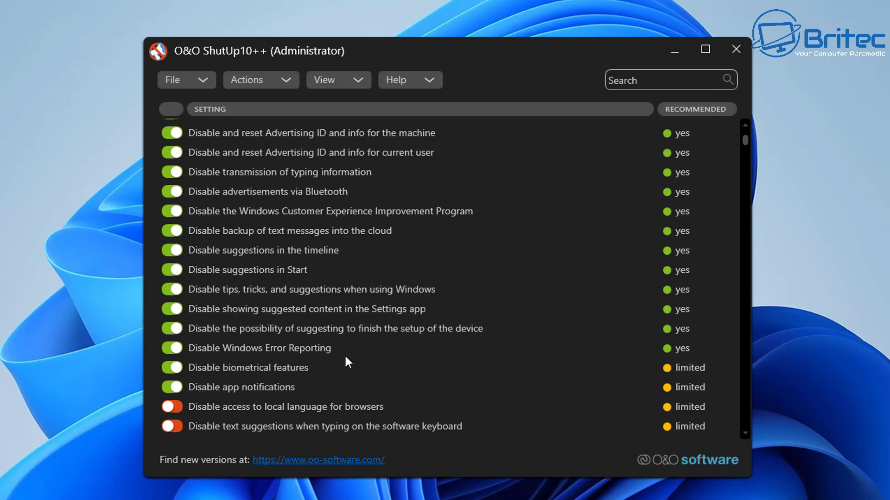
- Apply the recommended and somewhat recommended settings, and review the privacy and app access toggles marked limited
scroll(332, 346, "up", 3)
left_click(287, 80)
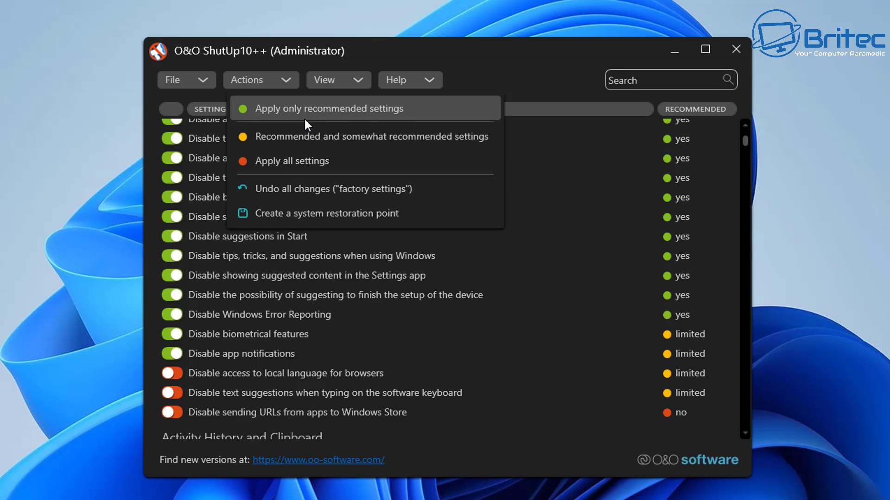
left_click(302, 137)
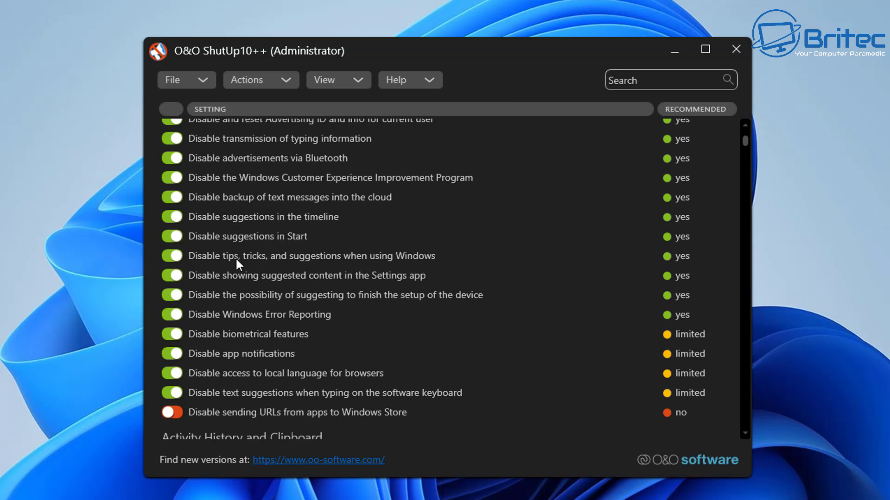
scroll(279, 353, "down", 10)
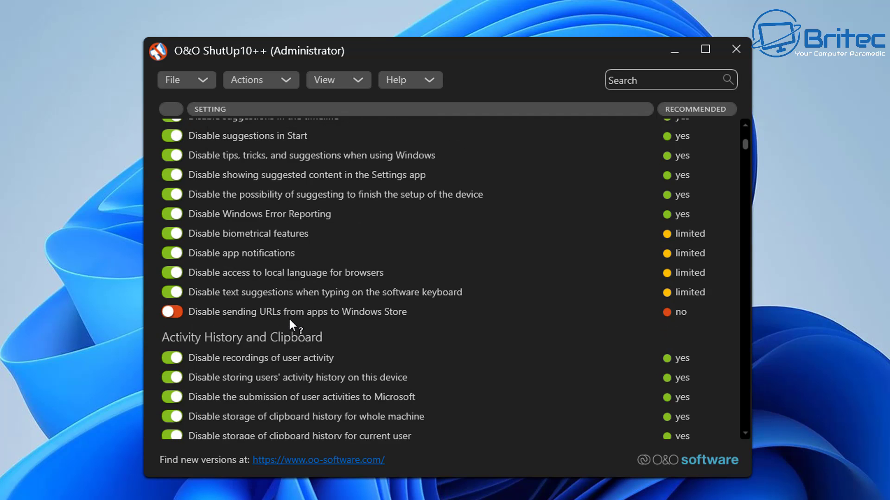
left_click(286, 81)
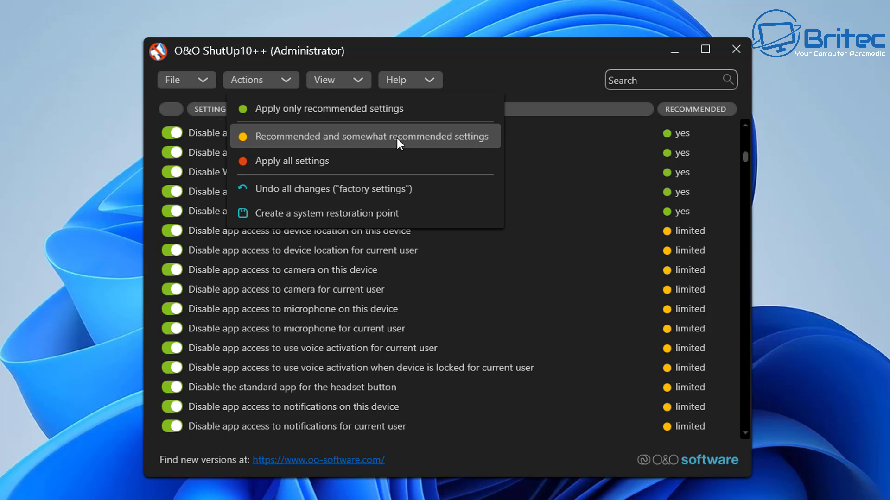
left_click(469, 59)
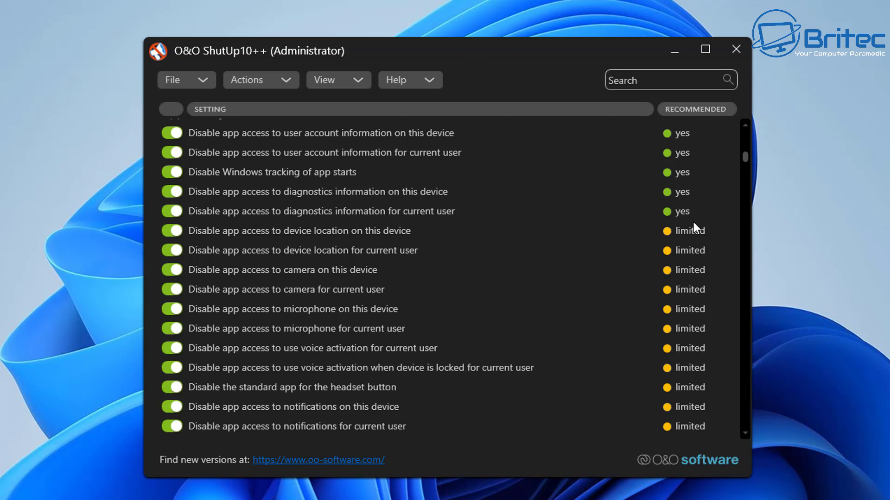
scroll(683, 374, "down", 12)
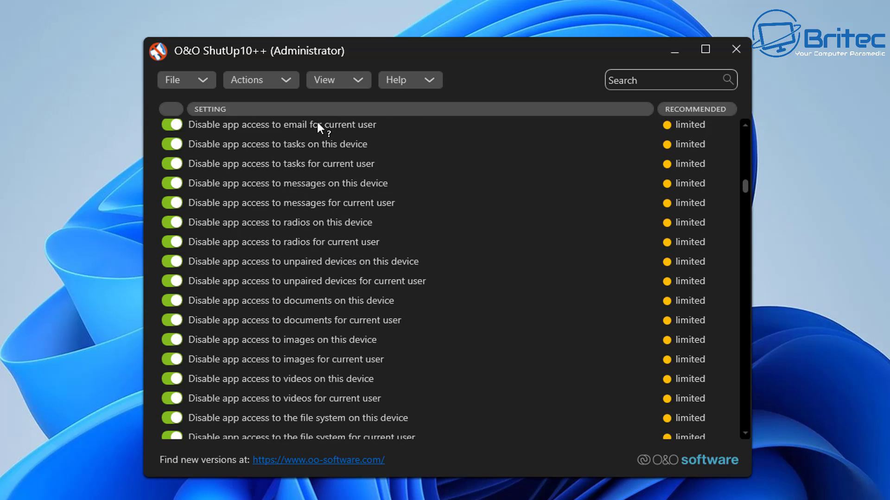
- Apply all settings, review the toggles down the list, and restart Windows so the changes take effect
left_click(287, 77)
left_click(286, 163)
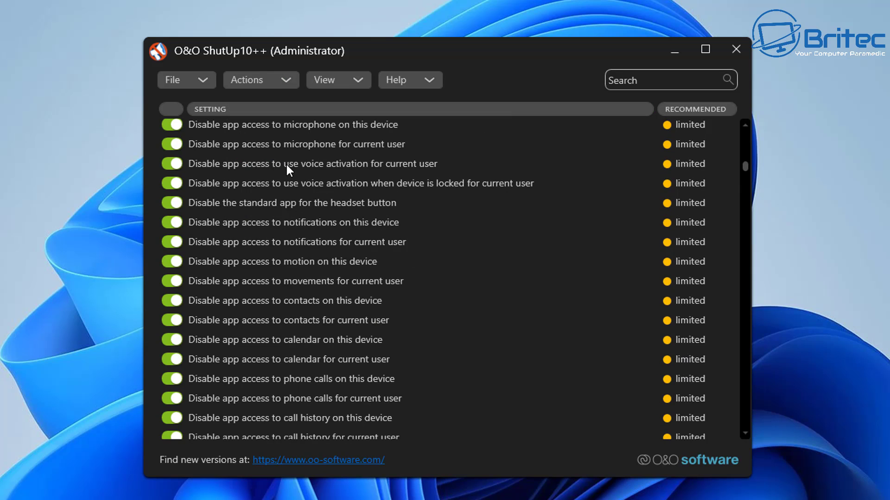
scroll(580, 376, "down", 15)
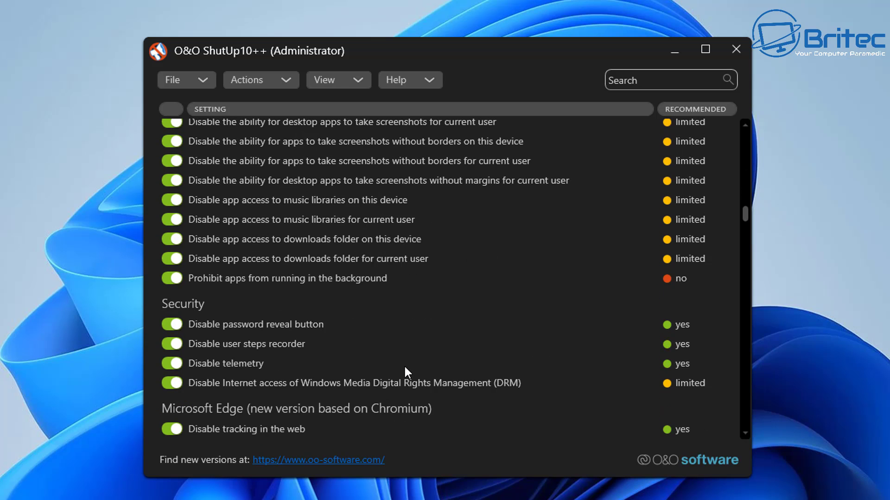
scroll(405, 369, "down", 3)
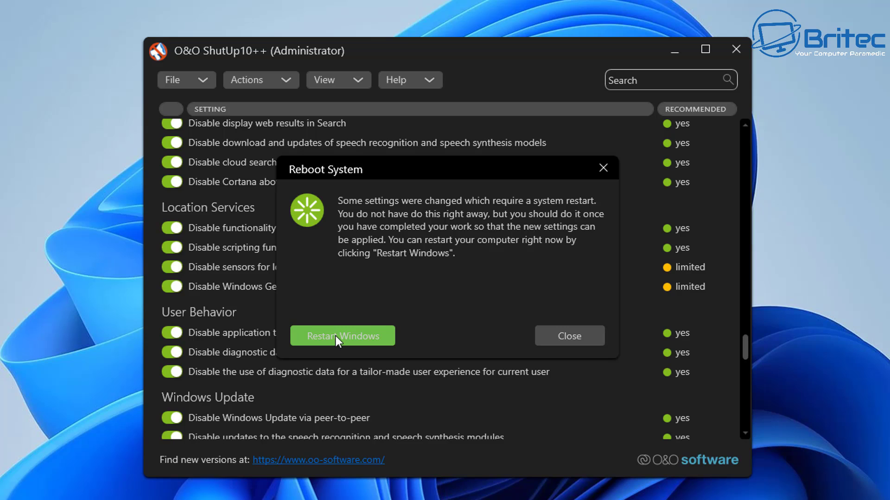
left_click(358, 338)
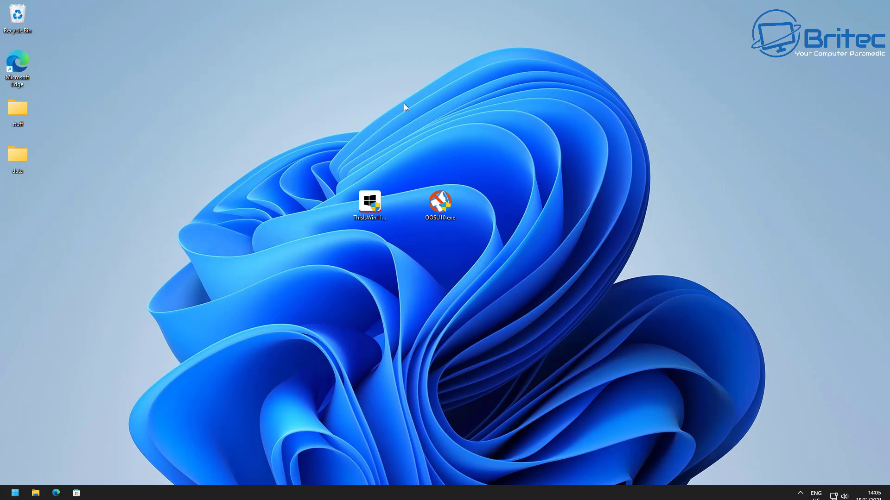
- Open Windows Settings and check the Location permissions under Privacy & security
left_click(15, 493)
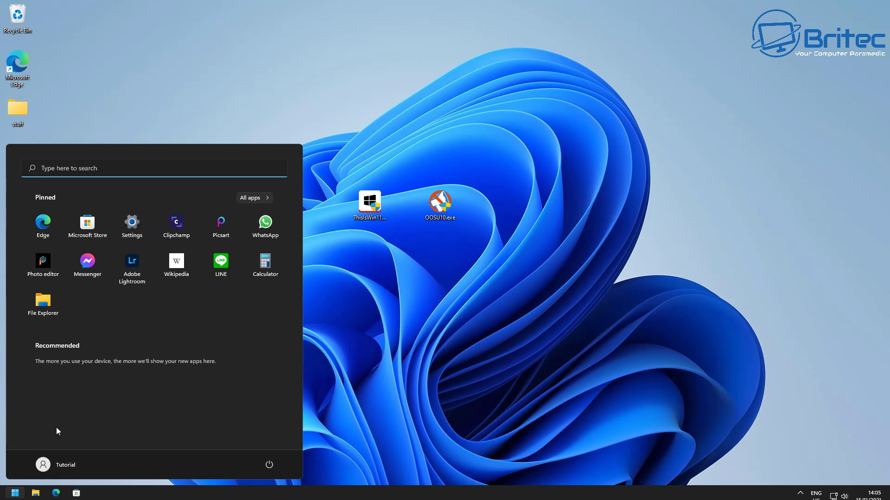
left_click(128, 230)
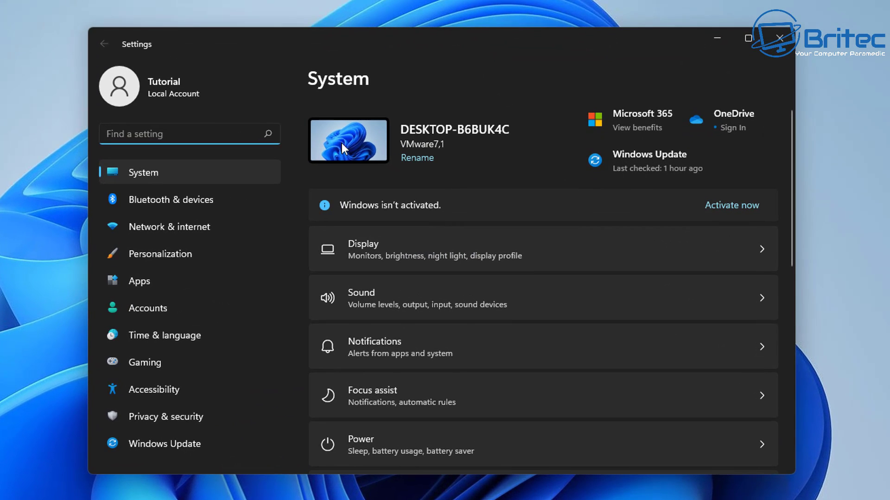
left_click(146, 415)
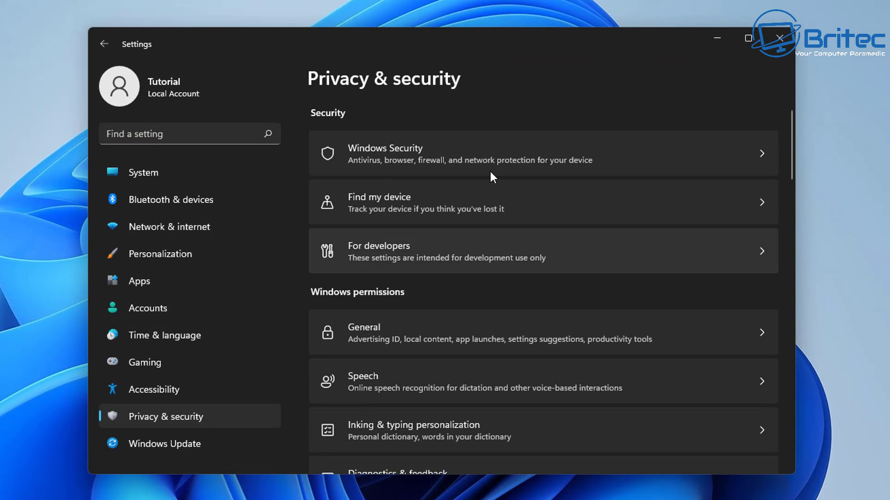
scroll(483, 394, "down", 3)
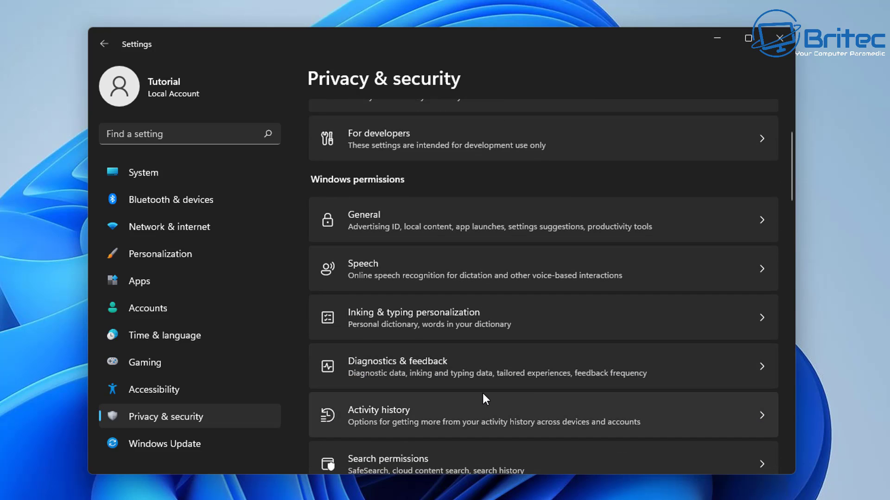
scroll(477, 392, "down", 4)
left_click(363, 322)
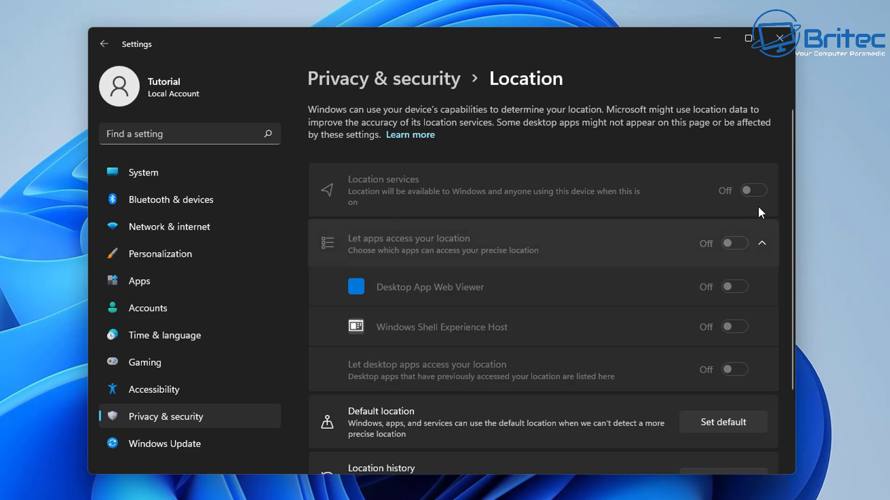
- Return to Privacy & security, check the online speech recognition setting on the Speech page, and close Settings
left_click(104, 44)
scroll(545, 318, "down", 2)
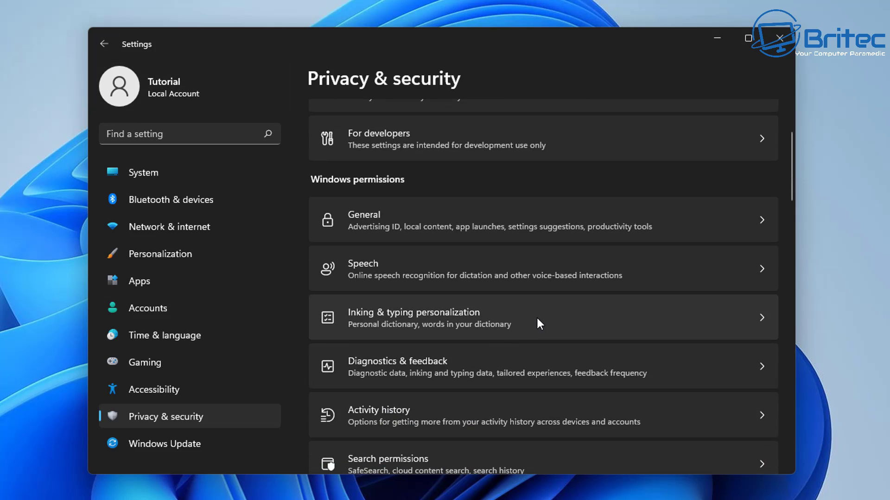
left_click(398, 274)
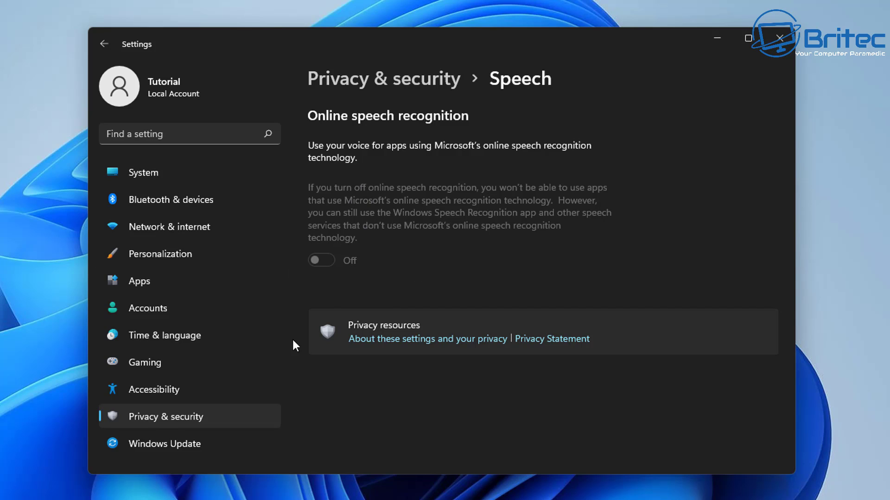
left_click(779, 38)
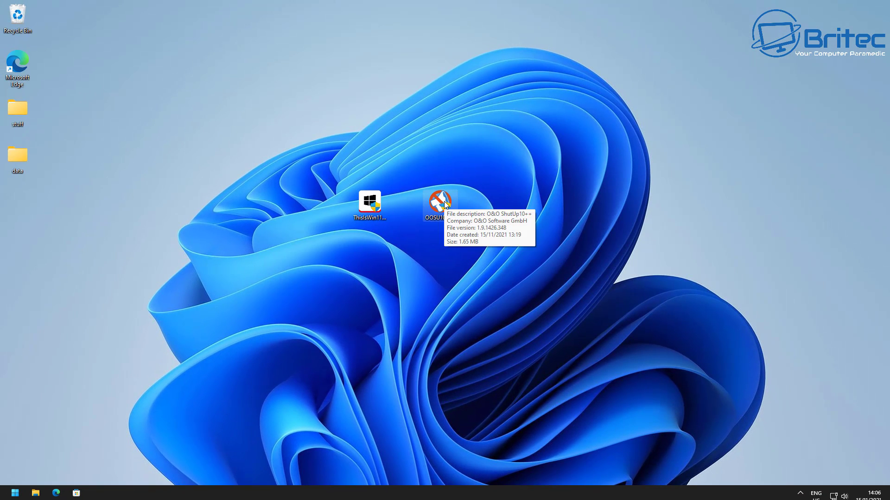
- Select ThisIsWin11.exe and OOSU10.exe together on the desktop and remove both files
left_click(369, 204)
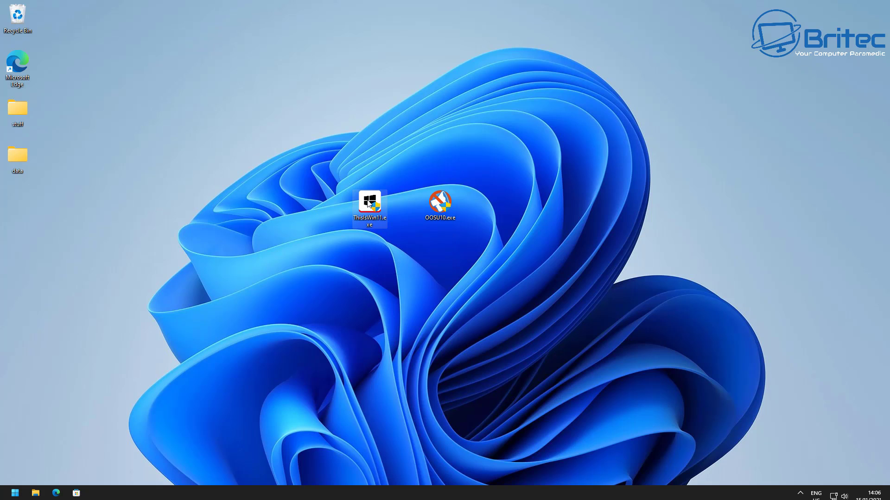
left_click(440, 204)
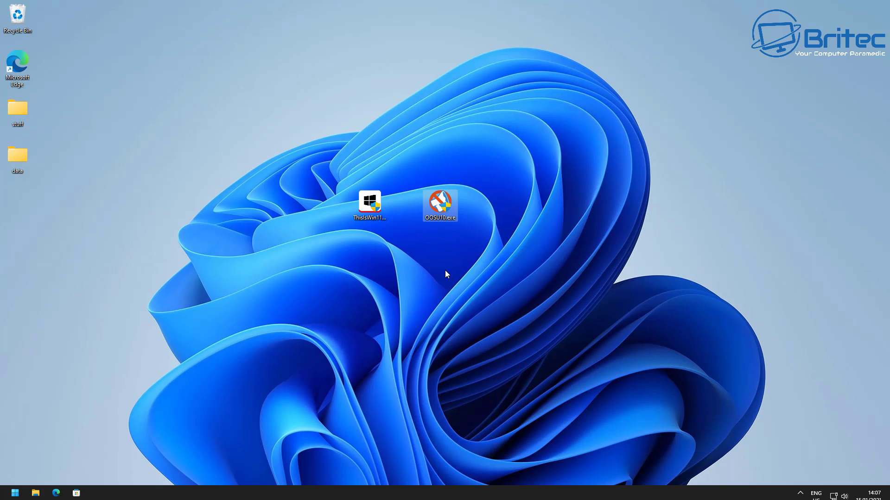
left_click_drag(572, 188, 288, 296)
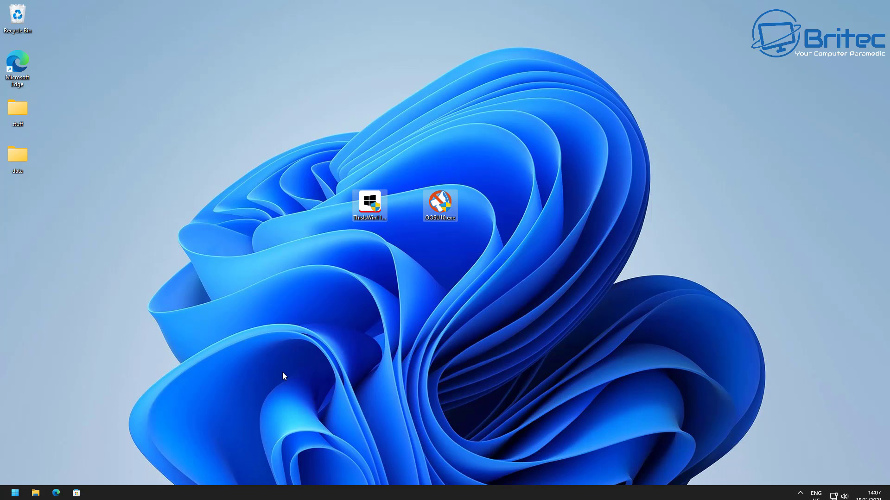
left_click(283, 375)
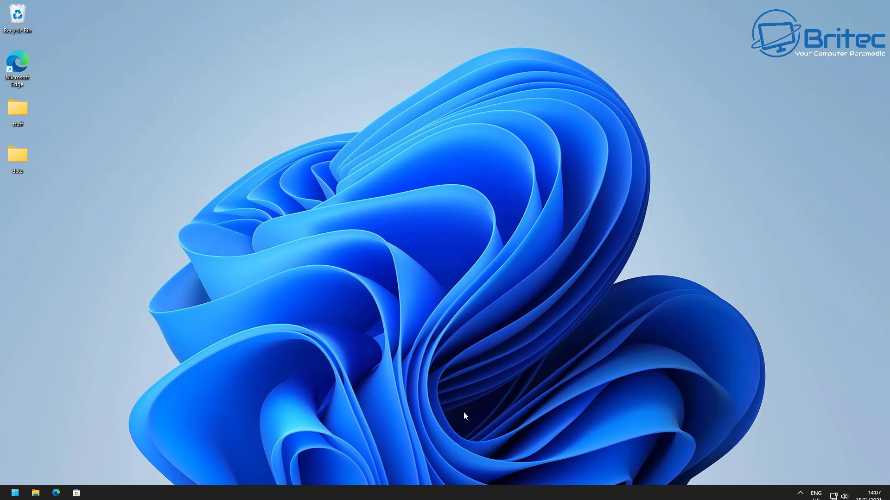